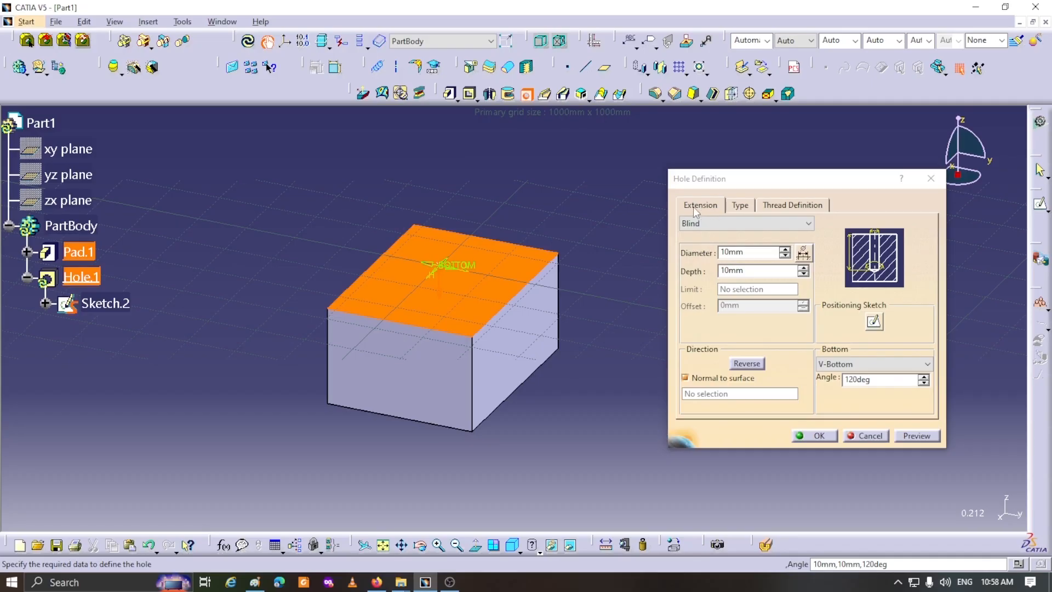
click(739, 206)
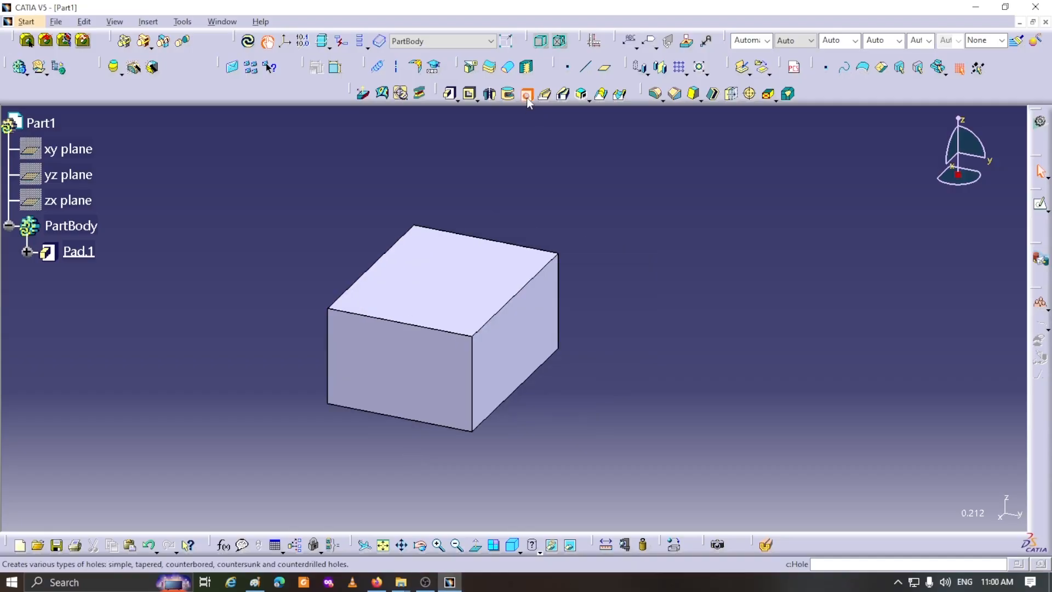
- Start a blind hole on the block's top face and set its depth to 50 mm
click(527, 98)
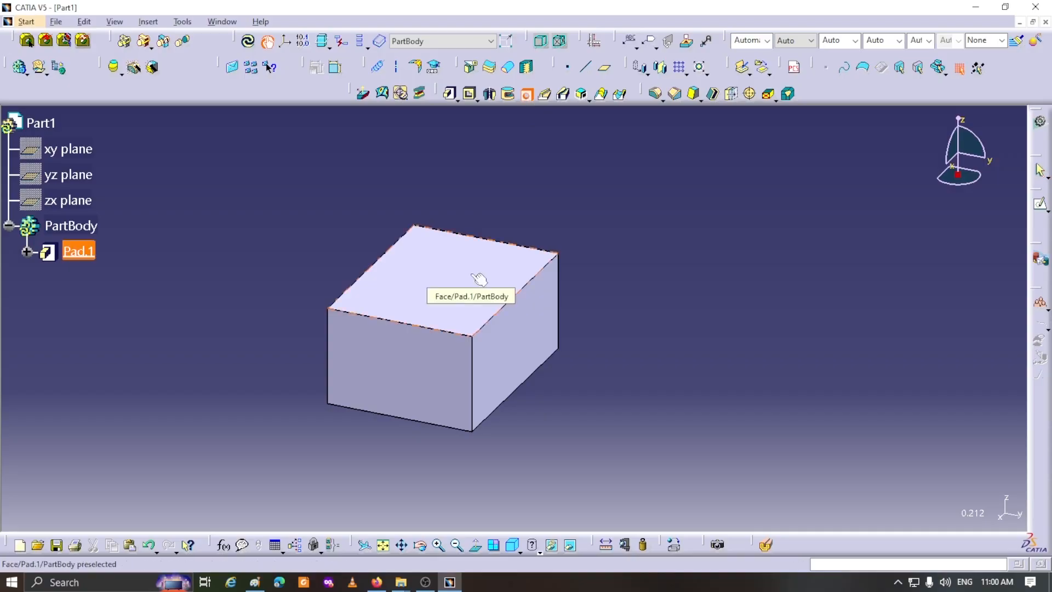
click(478, 279)
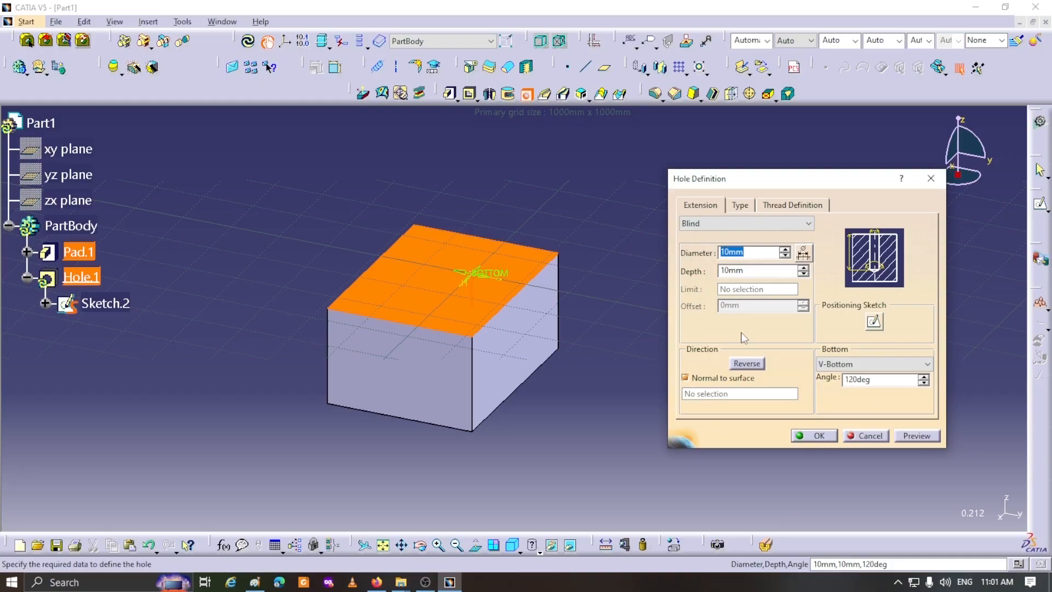
drag(748, 270, 714, 271)
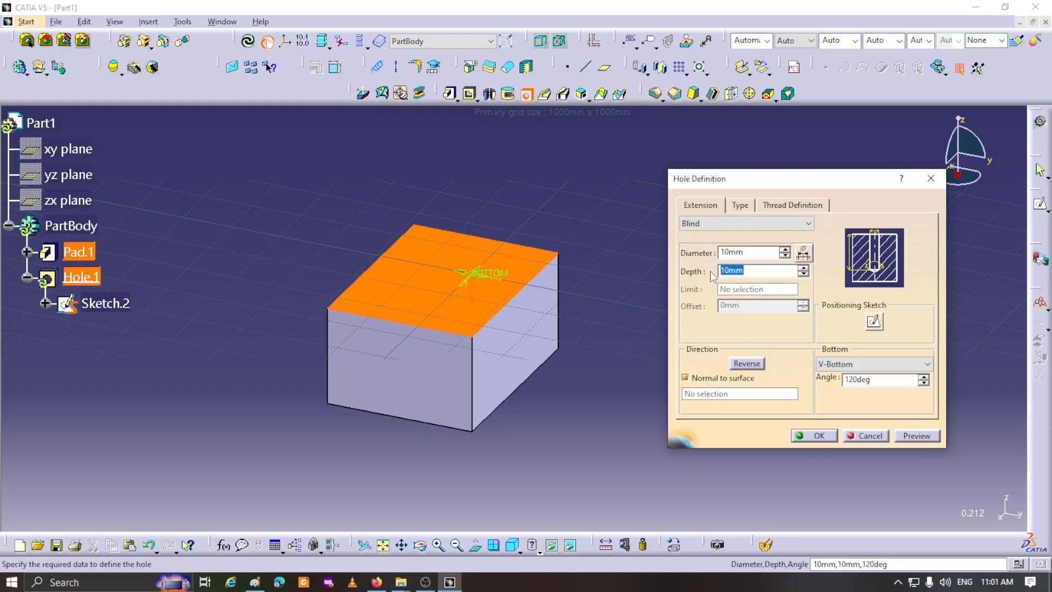
text(50)
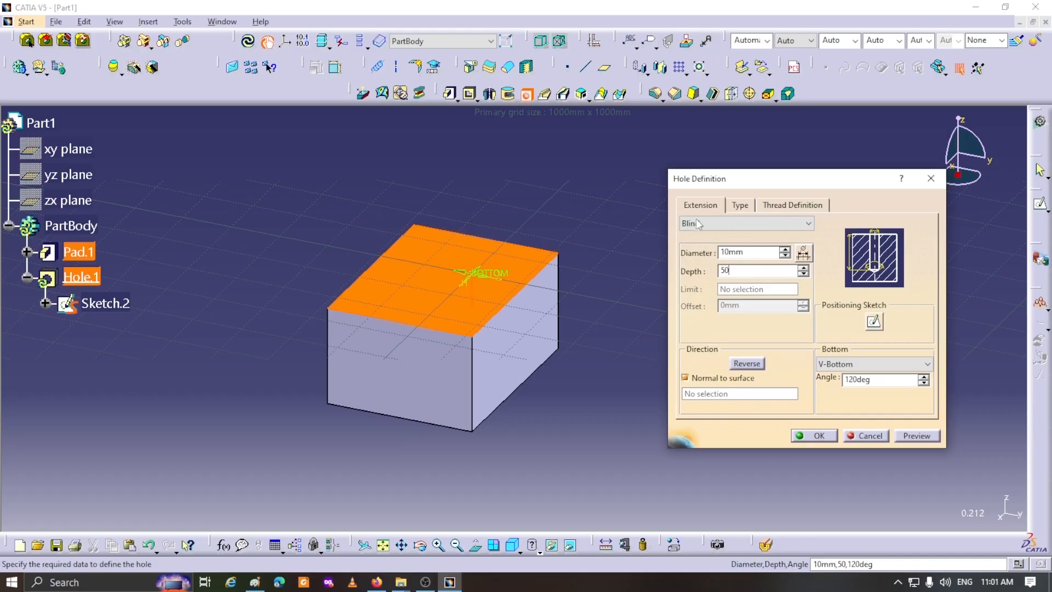
- Make the hole countersunk with no hole standard, with its countersink defined by Depth & Diameter
click(739, 203)
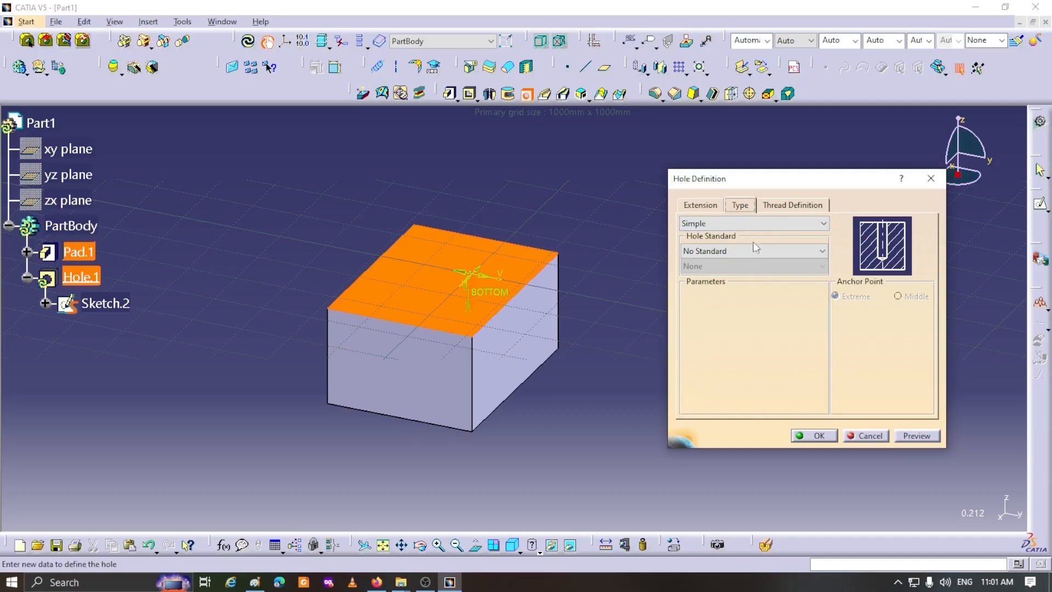
click(823, 223)
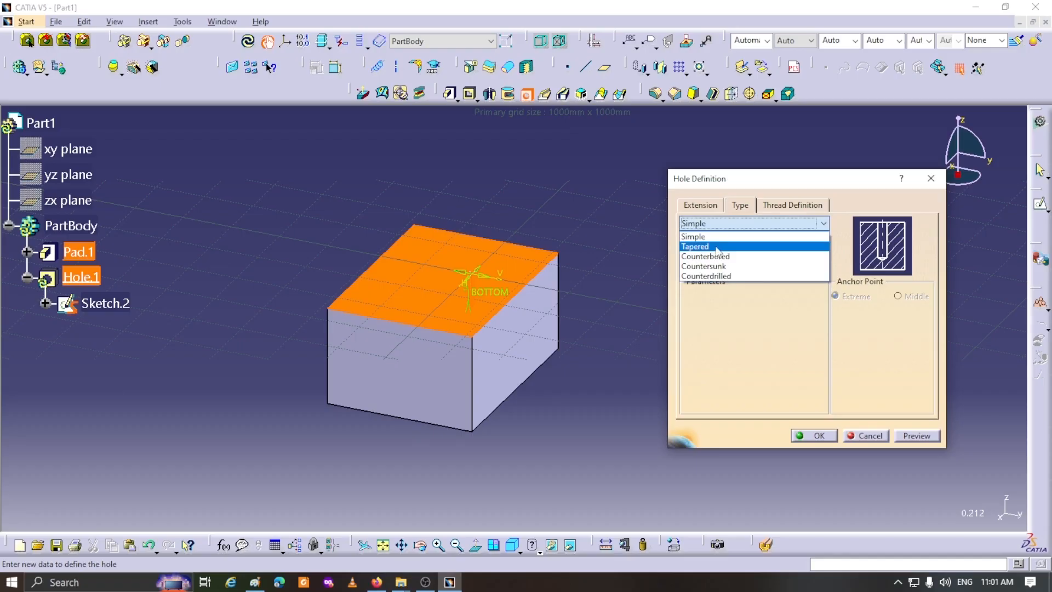
click(716, 277)
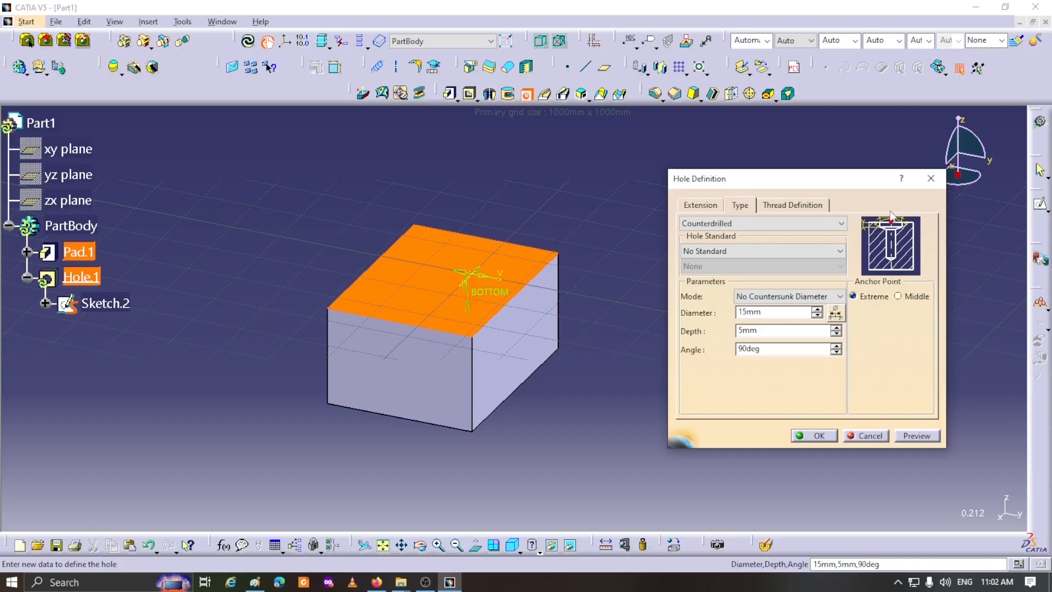
click(840, 223)
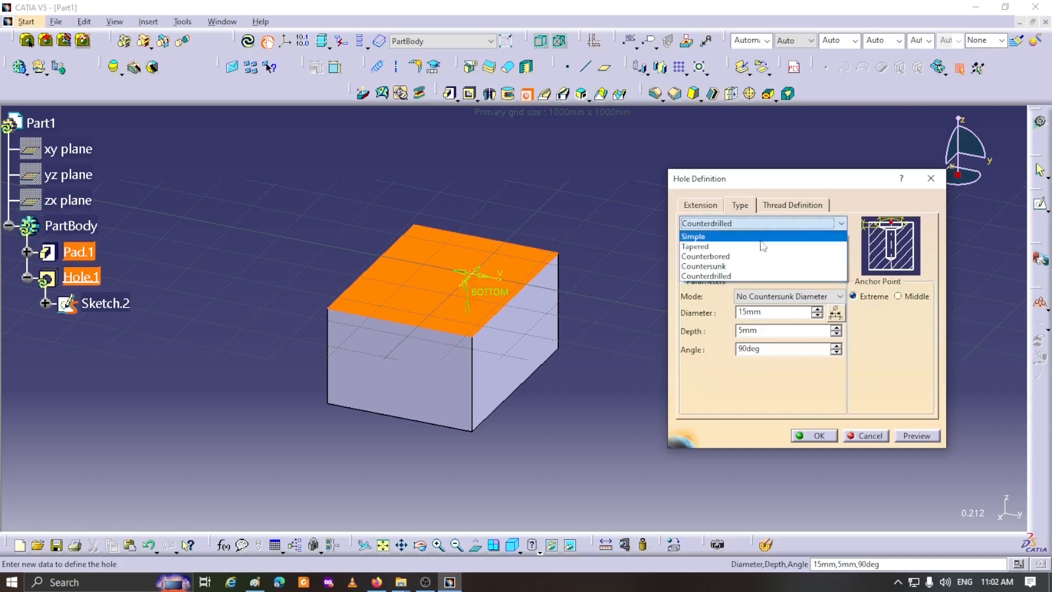
click(719, 267)
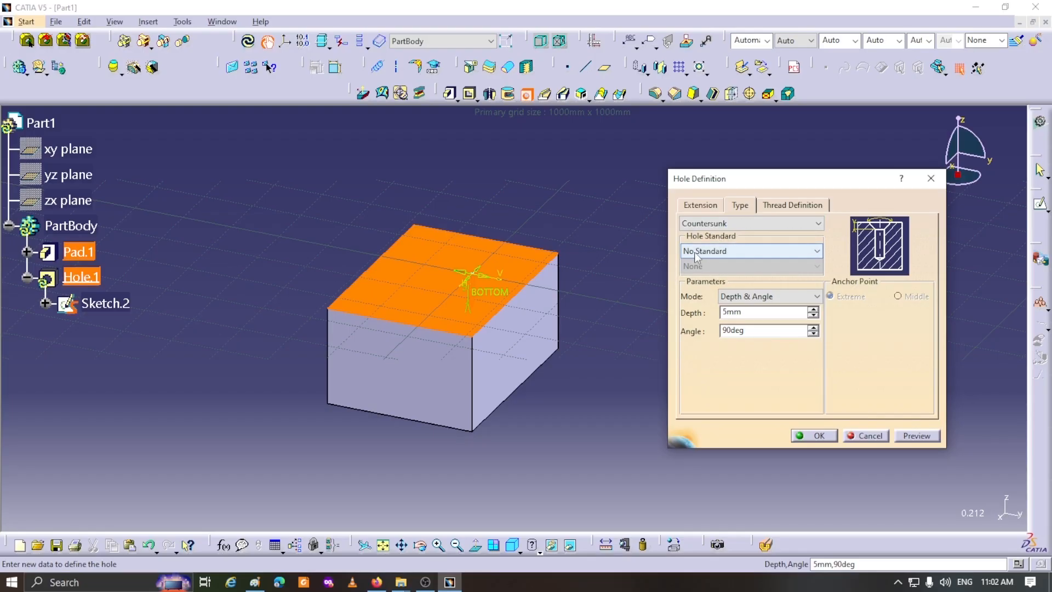
click(819, 252)
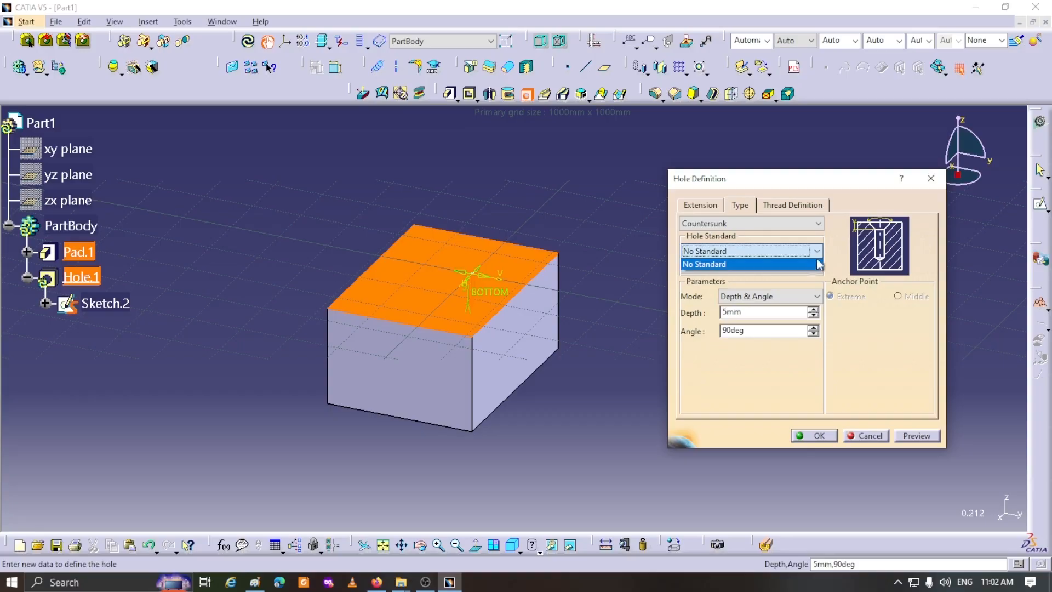
click(756, 254)
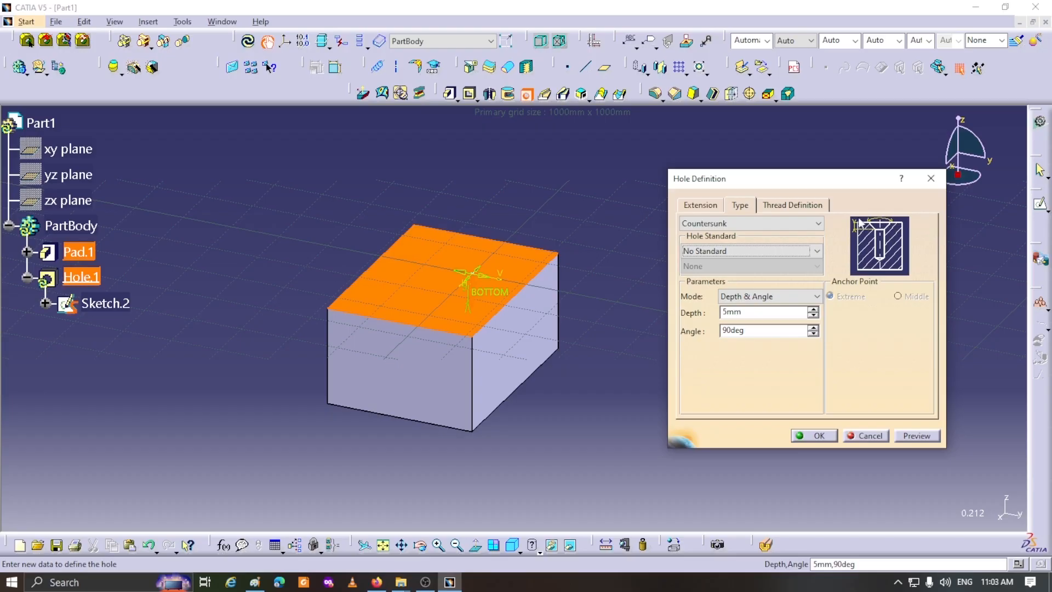
click(817, 297)
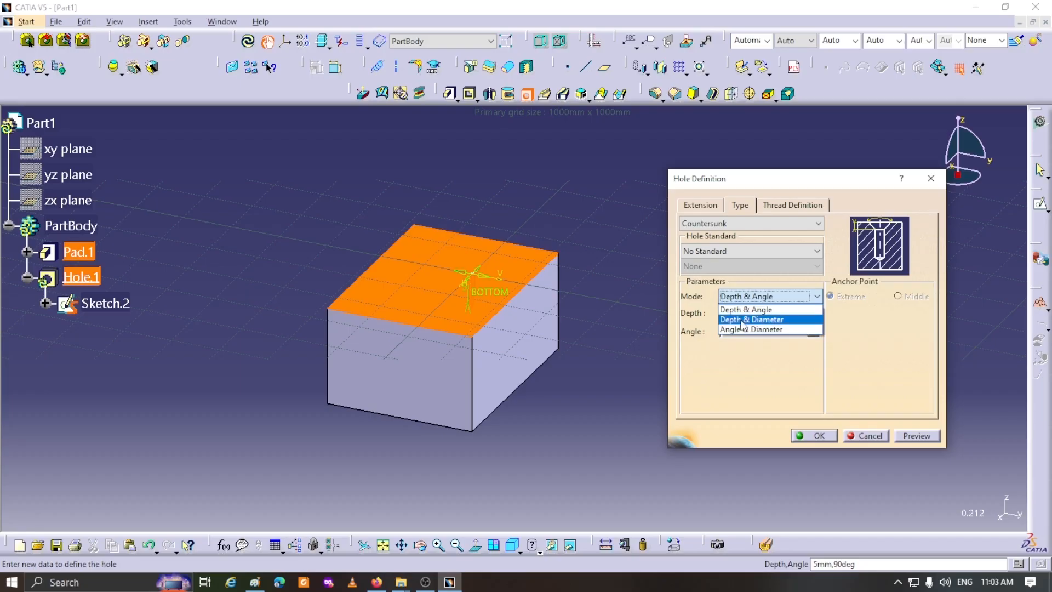
click(743, 323)
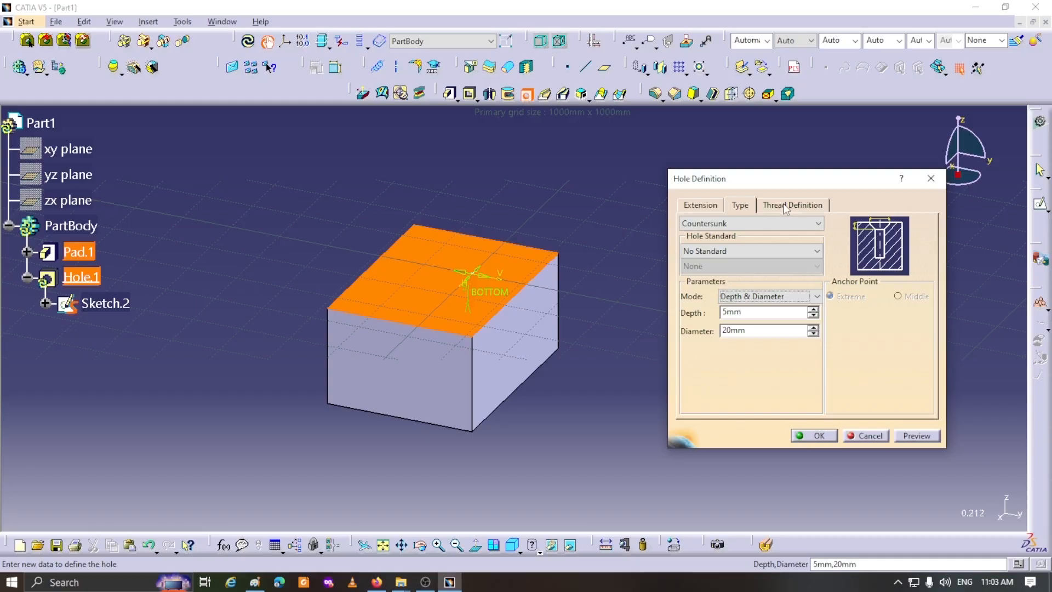
- Thread the hole using the Metric Thick Pitch type and the M10 thread description
click(786, 209)
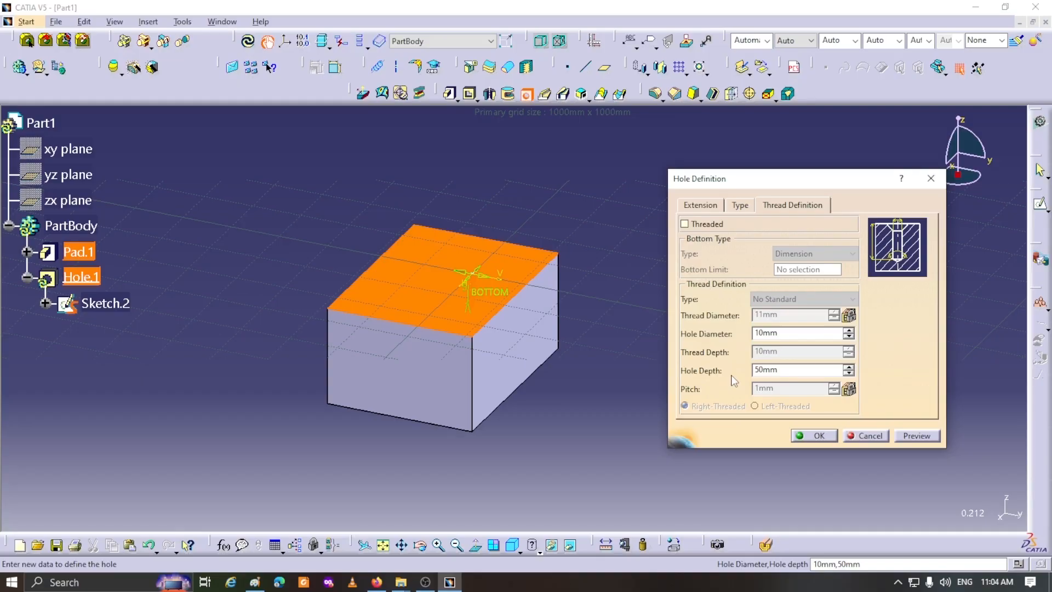
click(686, 224)
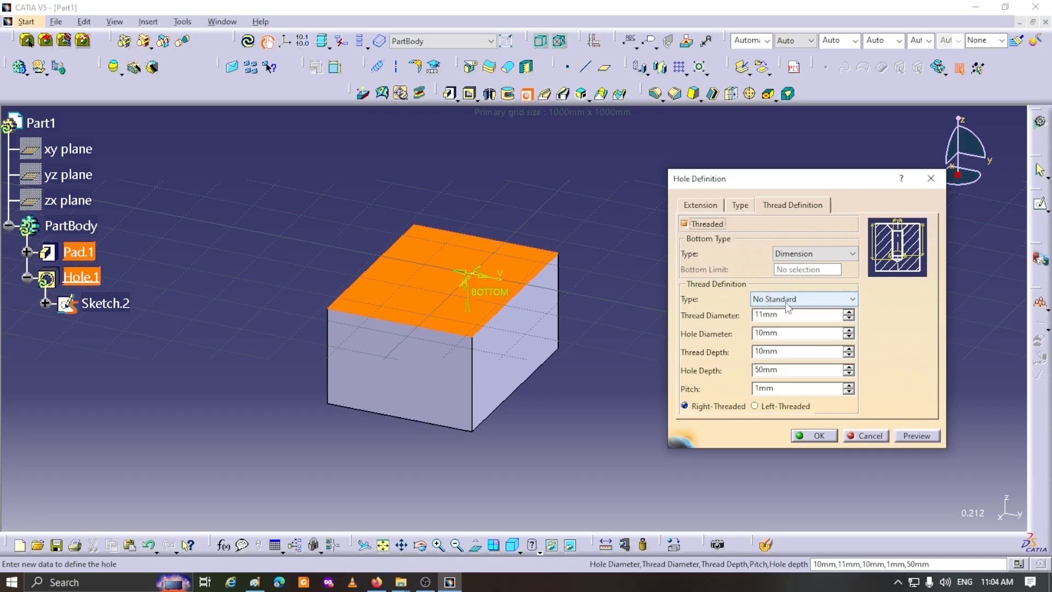
click(852, 305)
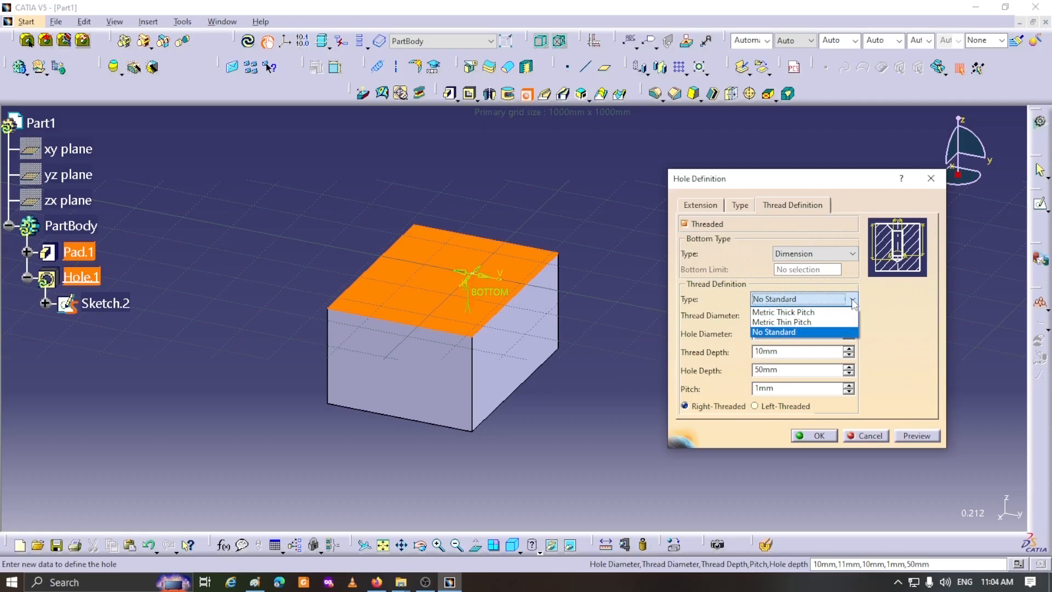
click(797, 316)
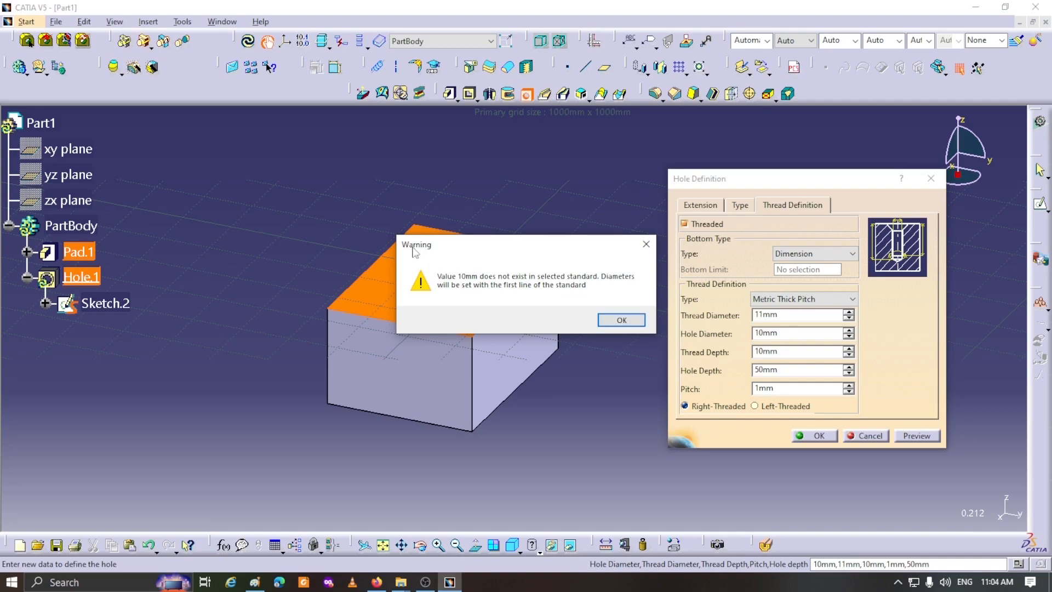
click(624, 321)
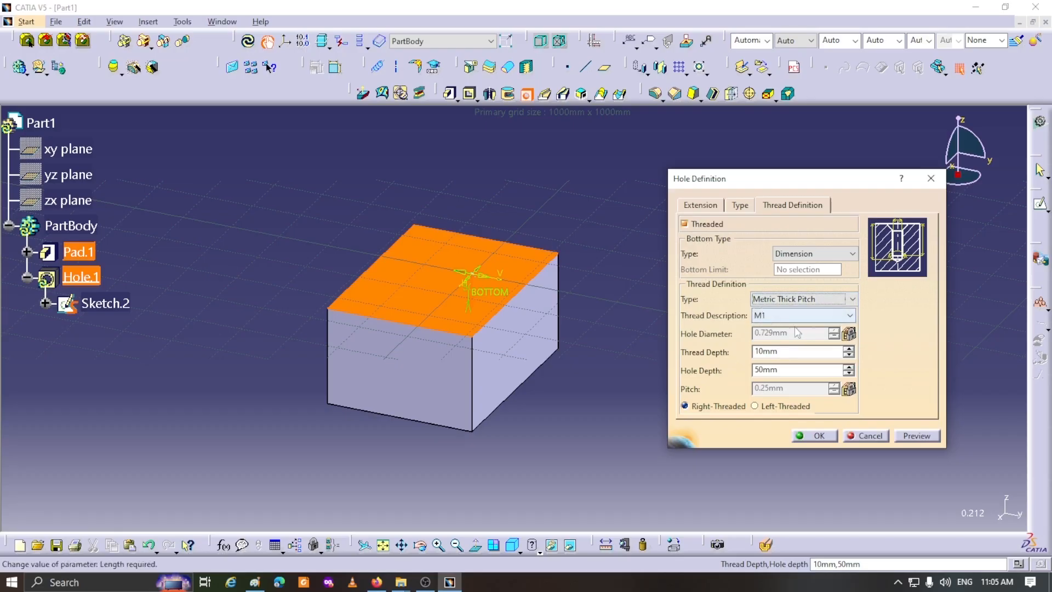
click(850, 316)
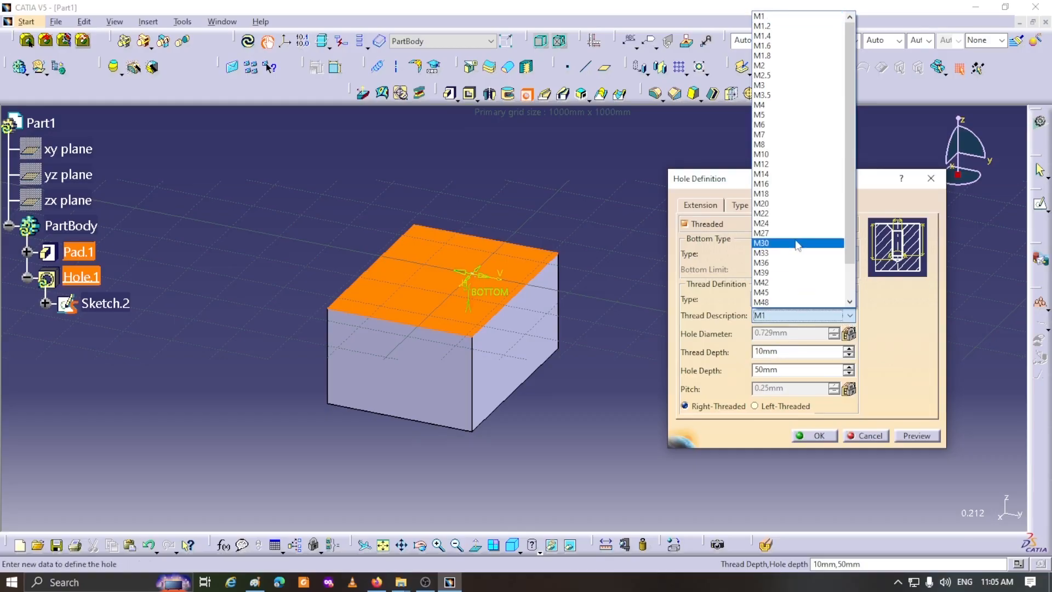
click(762, 155)
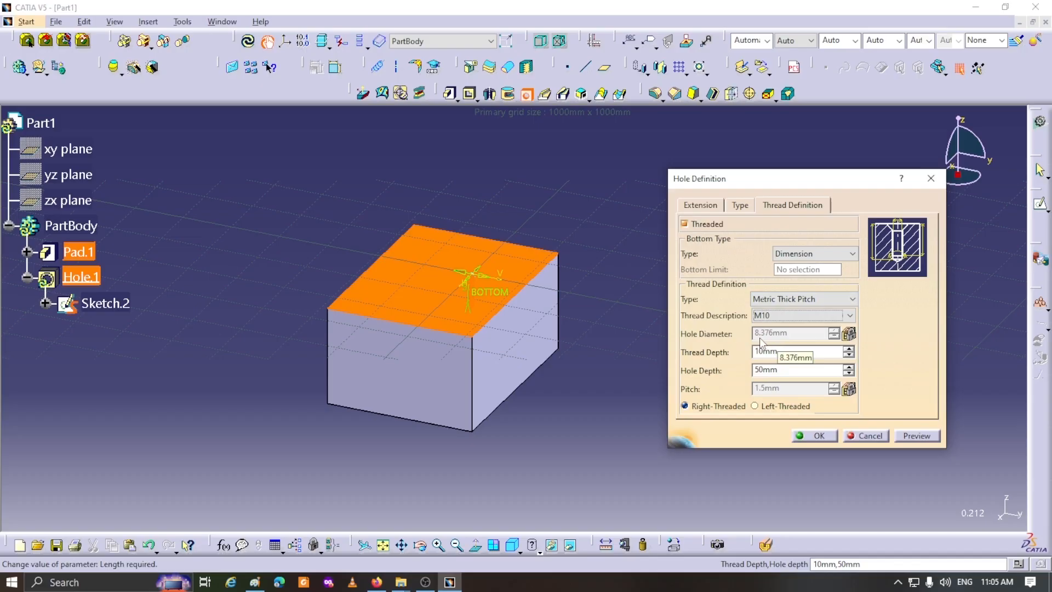
- Set the thread depth to 30 mm, check the hole's extension and type settings, and create the hole
click(703, 206)
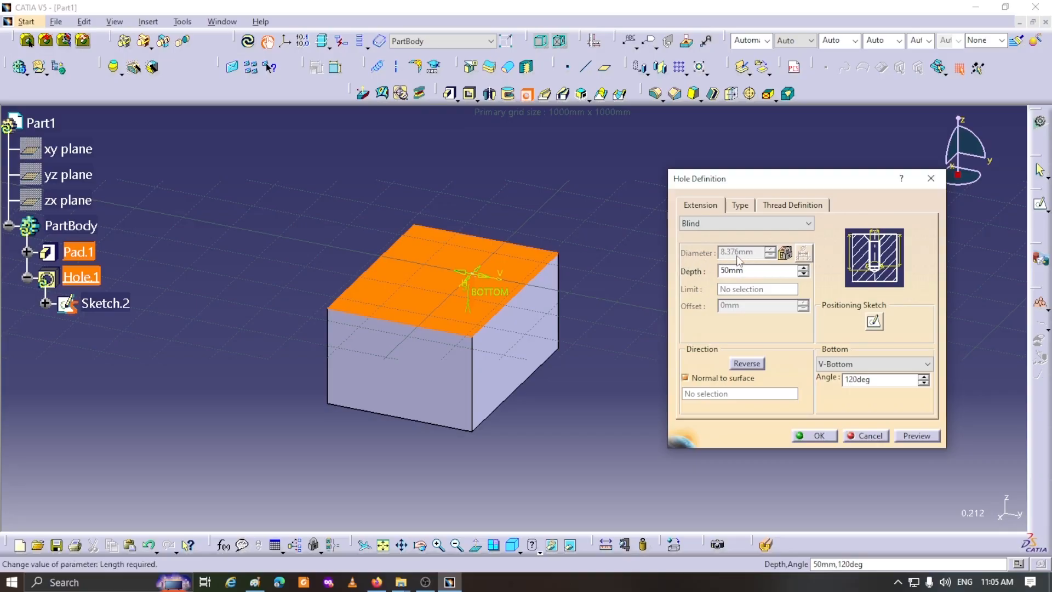
click(793, 206)
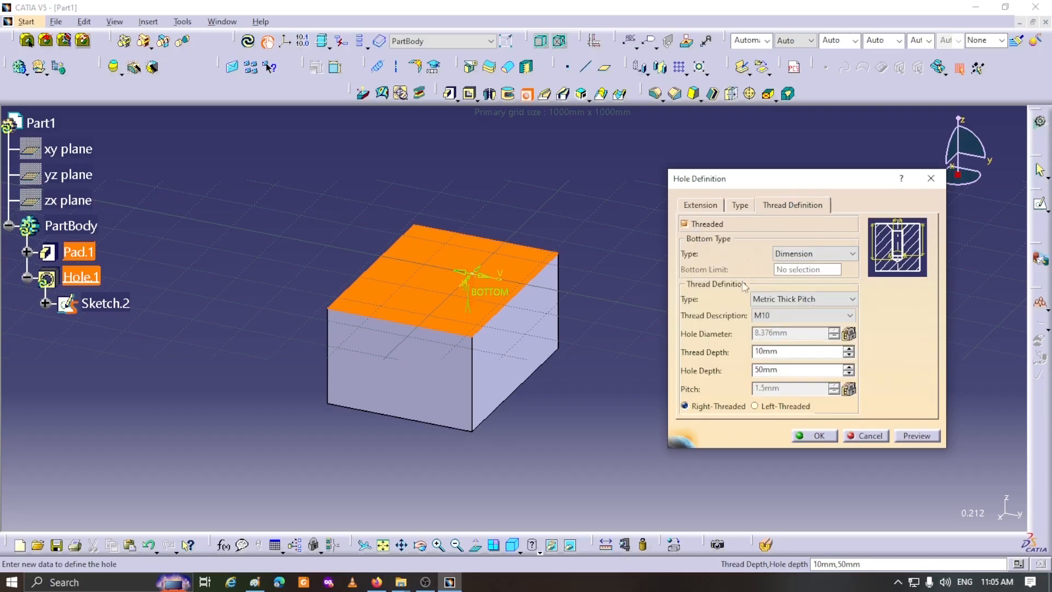
double_click(782, 354)
text(30)
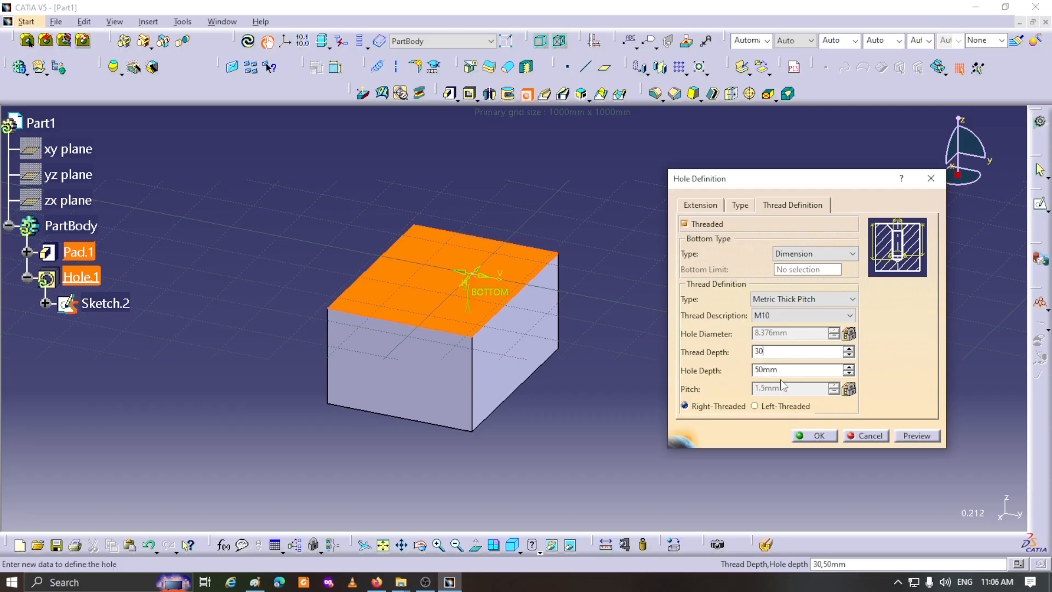
click(682, 202)
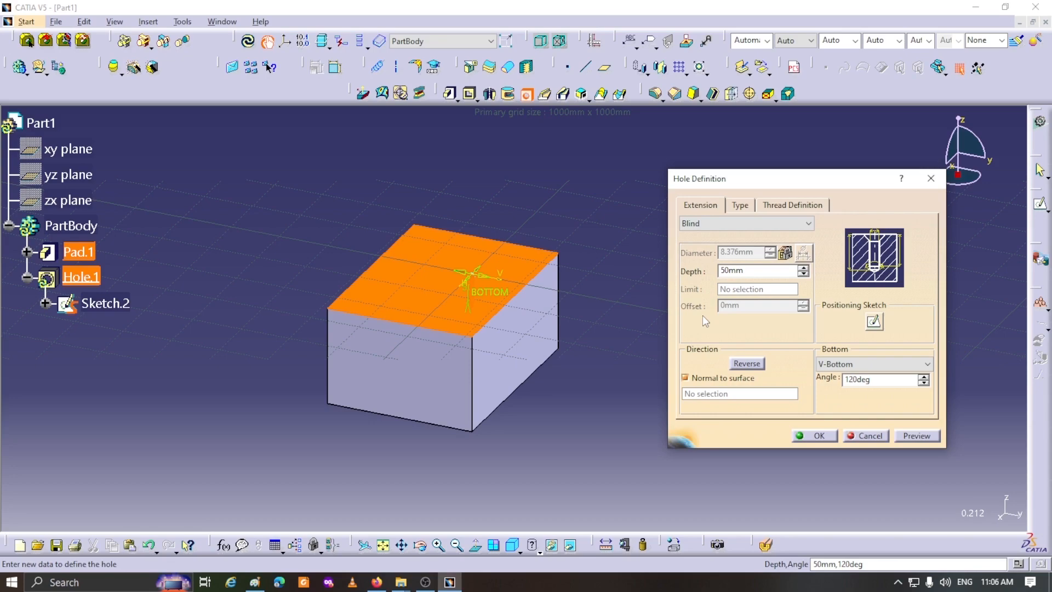
click(807, 205)
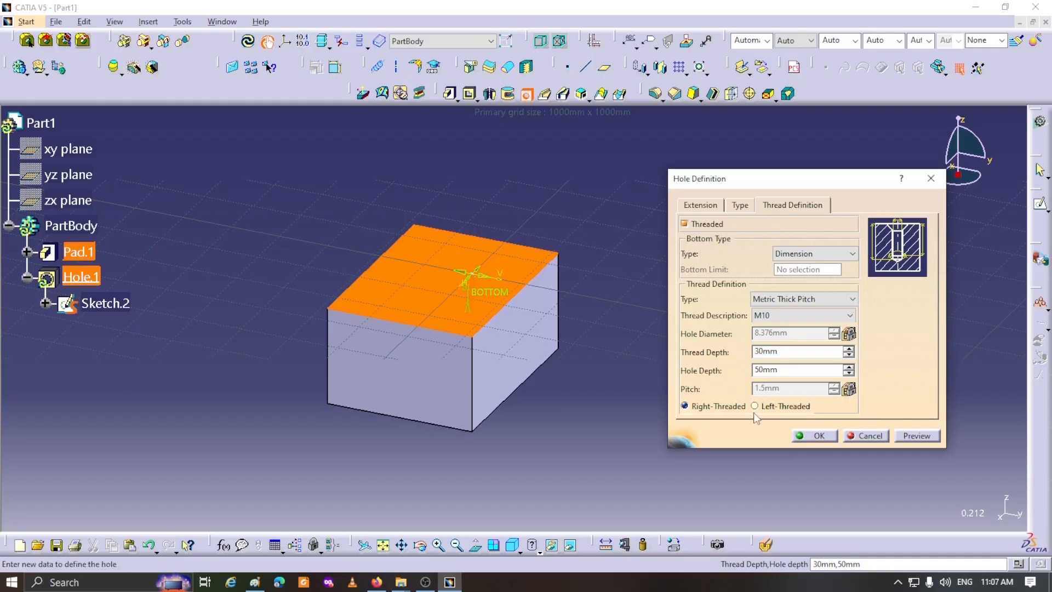
click(737, 206)
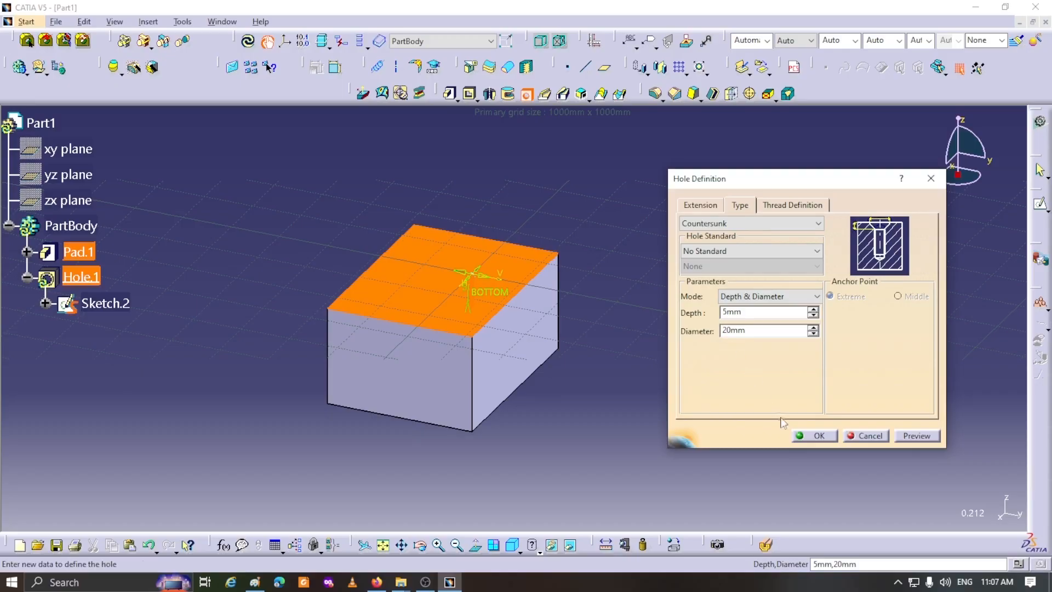
click(820, 436)
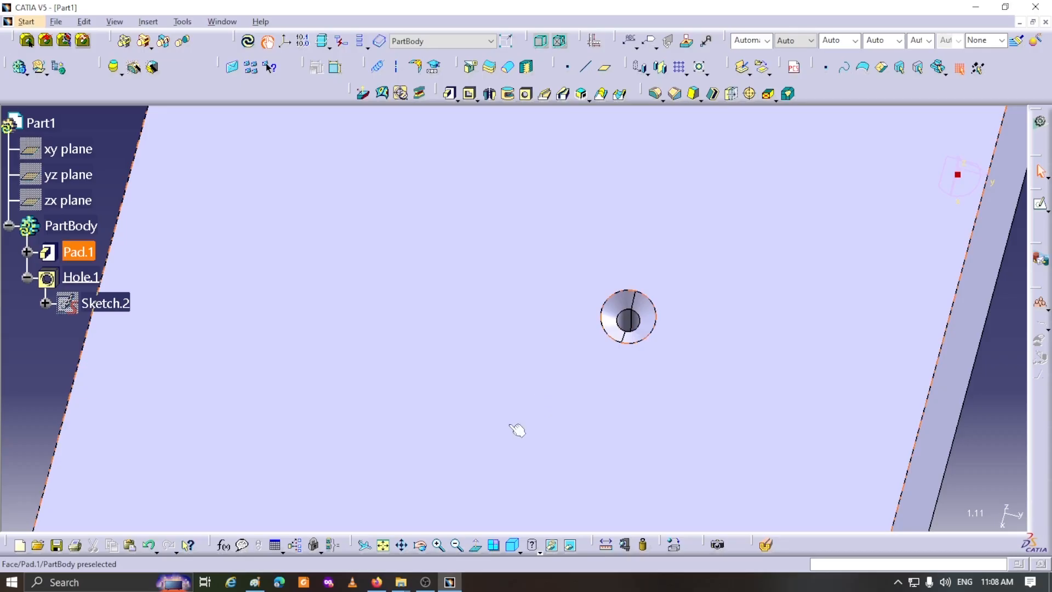
- Set the transparency of Pad.1 to 63 and inspect the hole inside the block
right_click(82, 253)
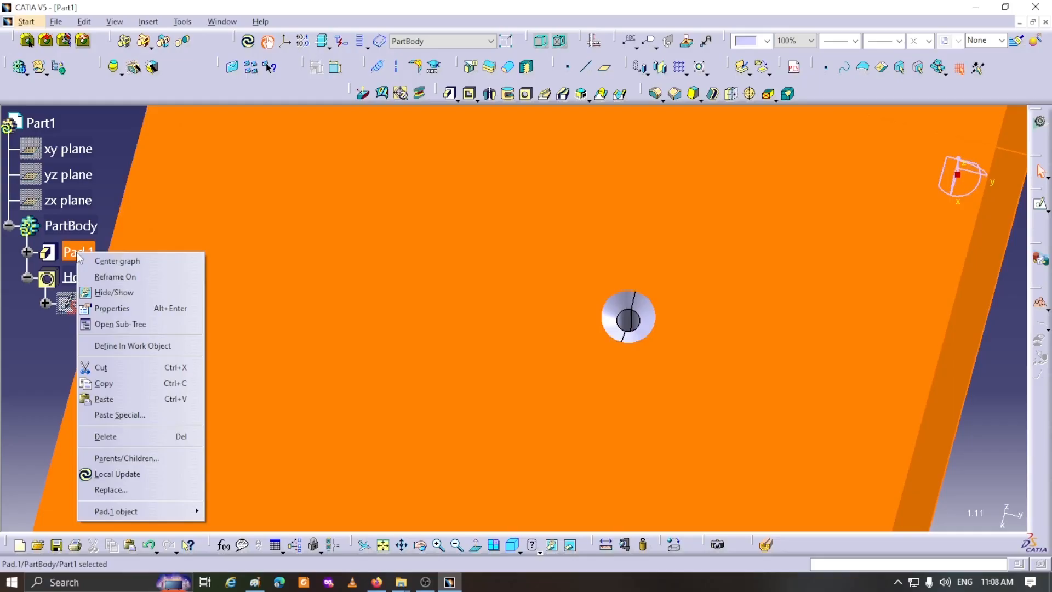
click(113, 308)
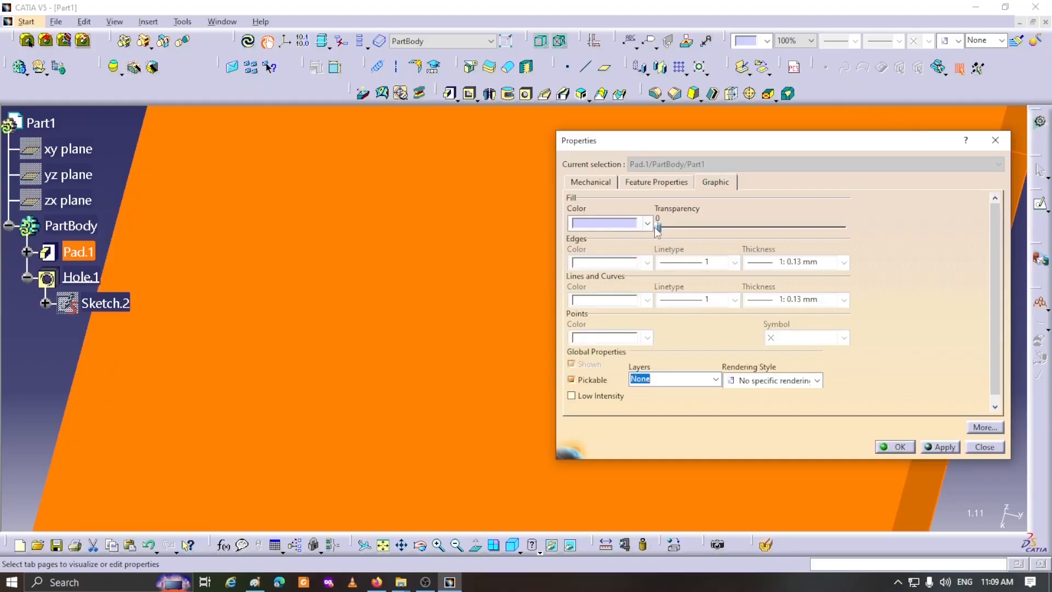
drag(659, 230, 706, 233)
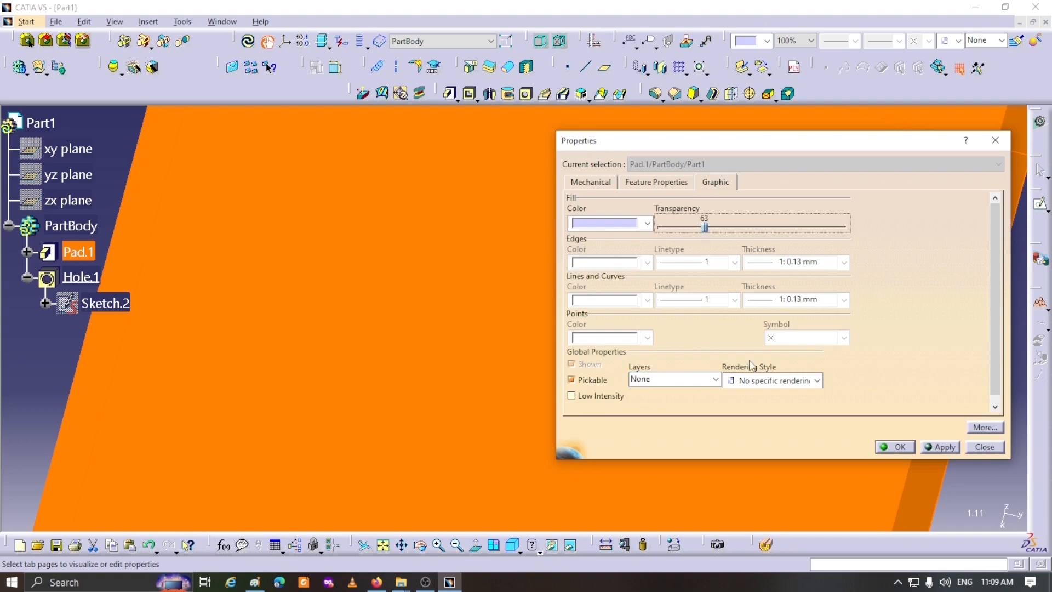
click(897, 448)
middle_drag(577, 376, 587, 261)
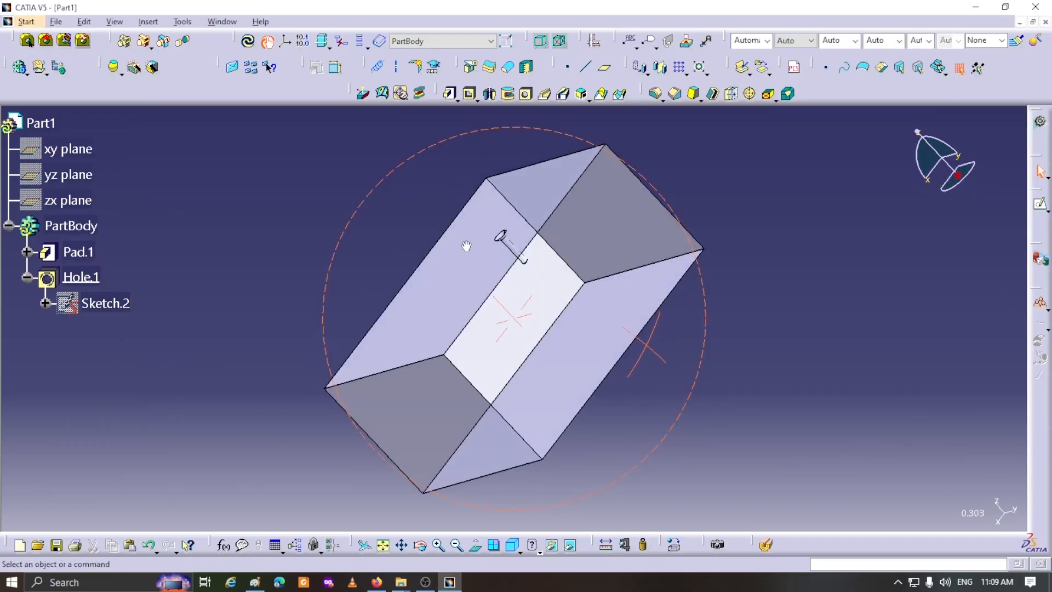
middle_drag(973, 313, 980, 313)
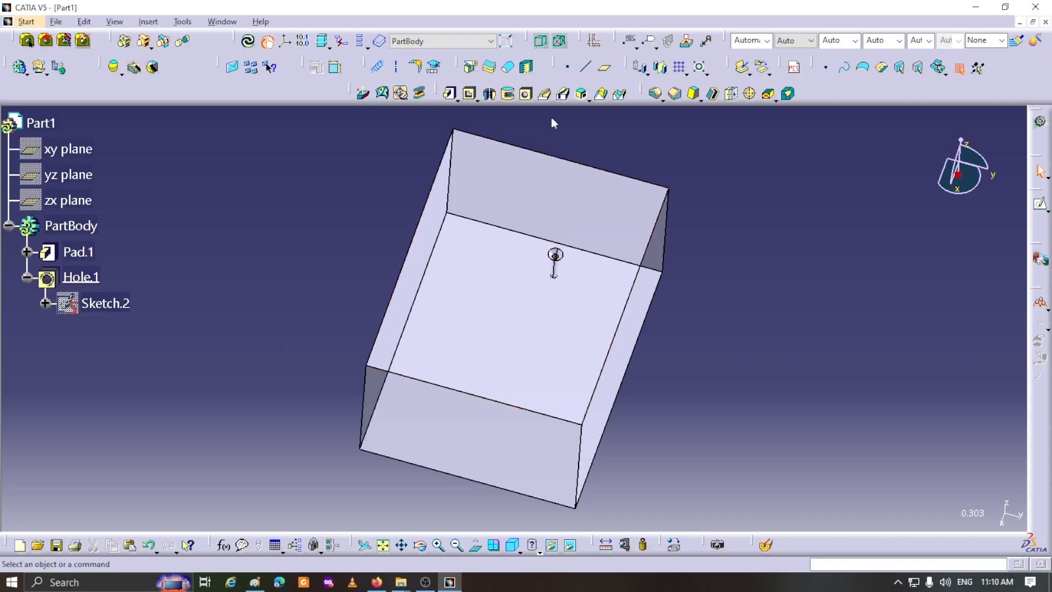
- Create a second countersunk hole on the block's top face near the first one, with its thread switched off
click(525, 96)
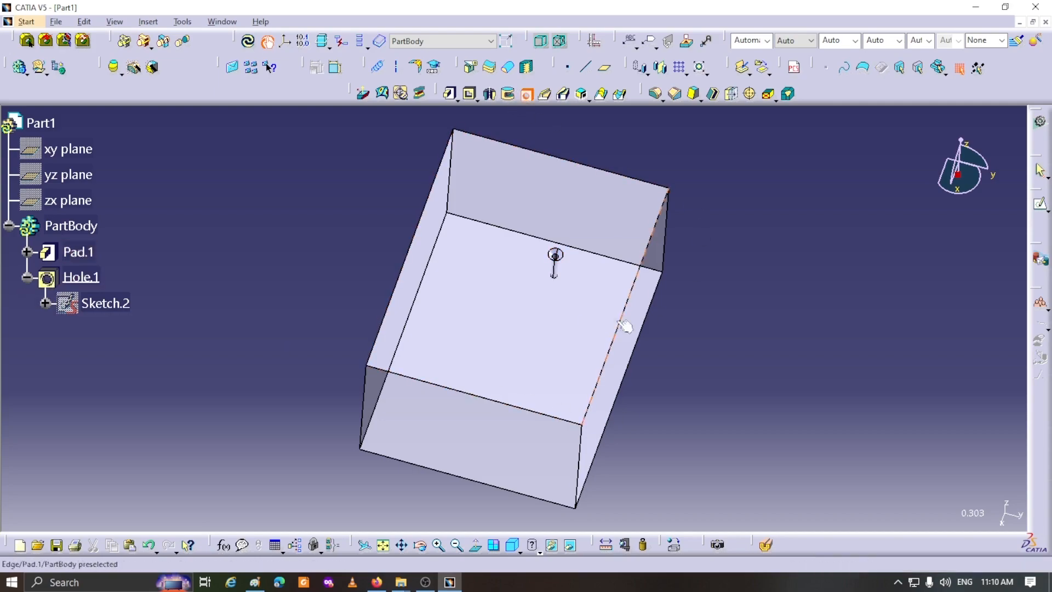
click(535, 320)
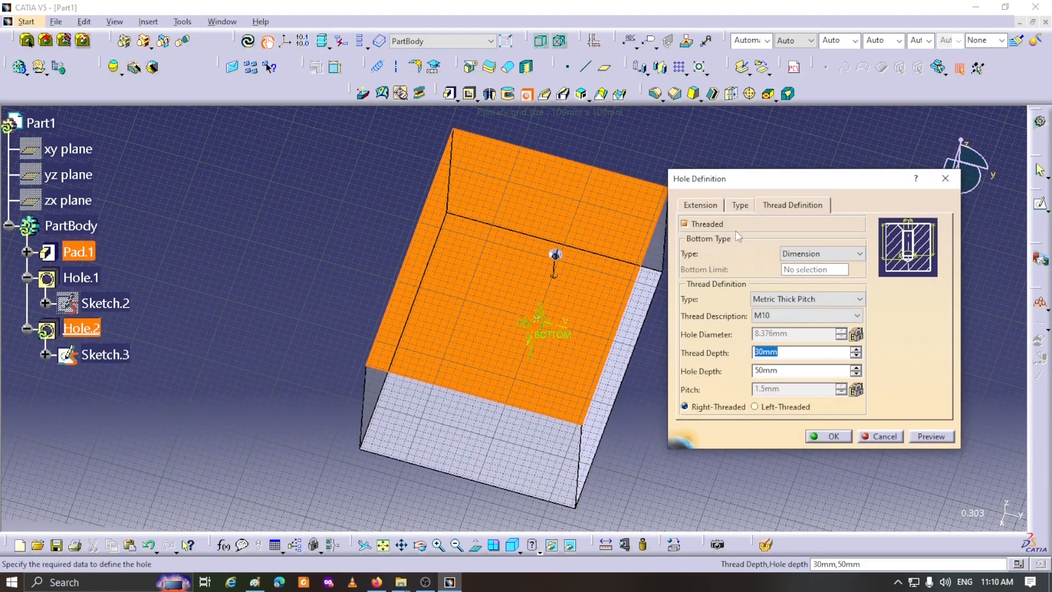
click(686, 223)
click(827, 436)
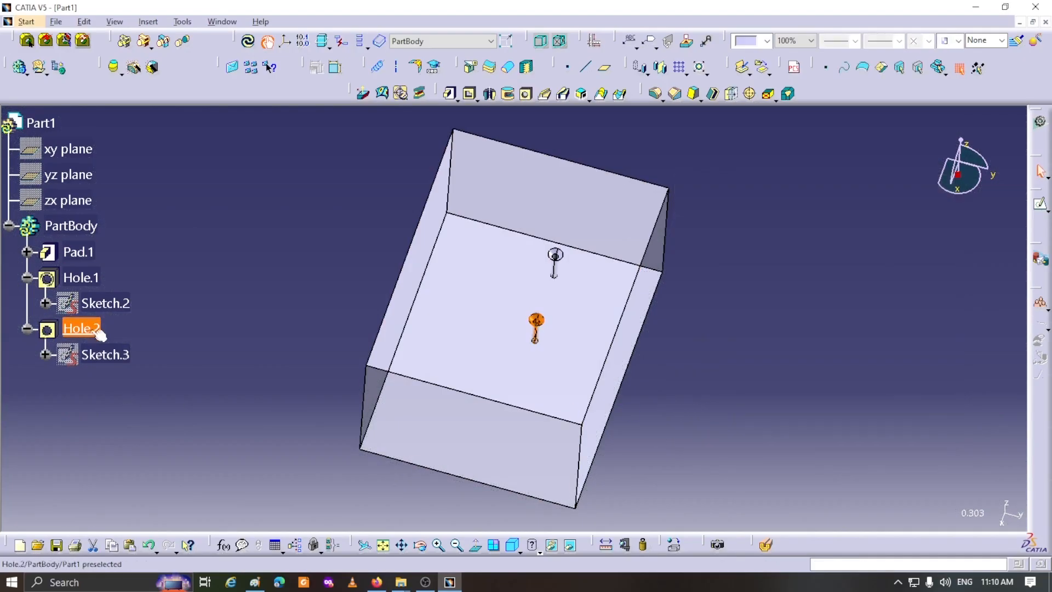
click(167, 427)
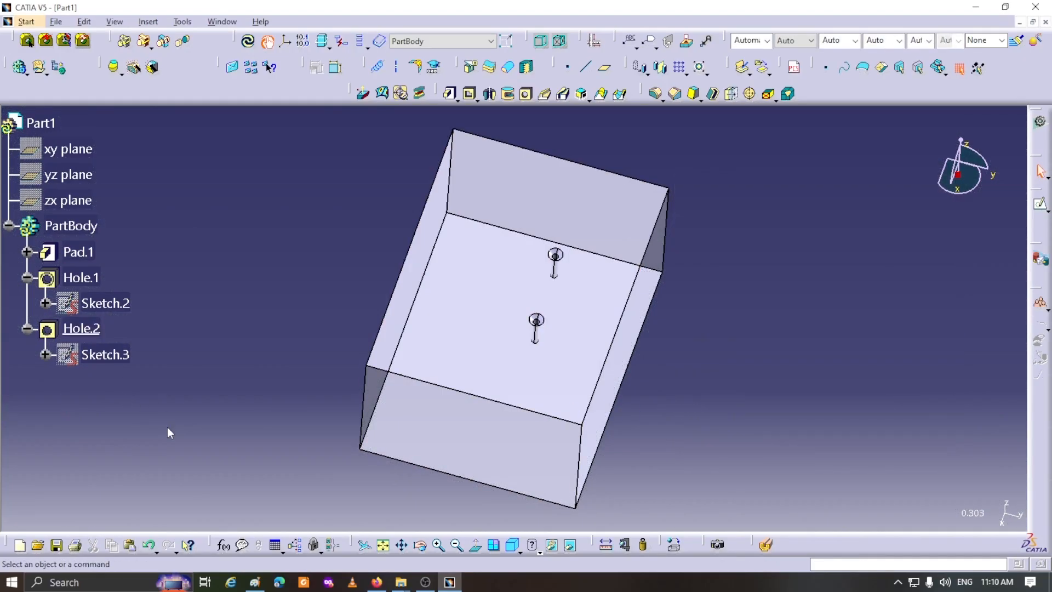
- Run a Thread/Tap Analysis on the part with symbolic geometry and numerical values shown, and examine both holes
click(51, 288)
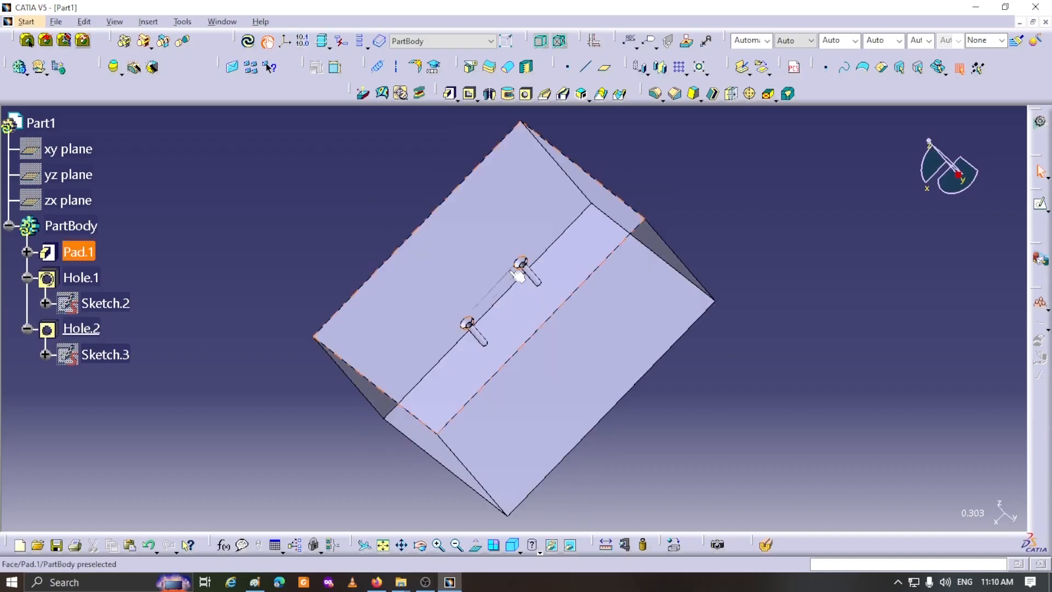
middle_drag(511, 275, 481, 197)
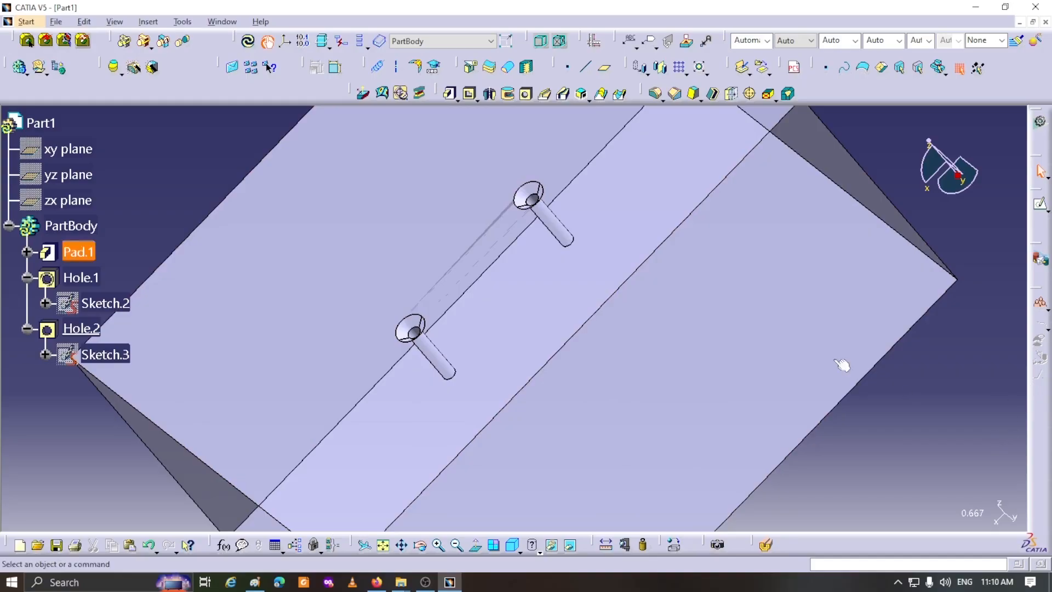
drag(355, 93, 332, 228)
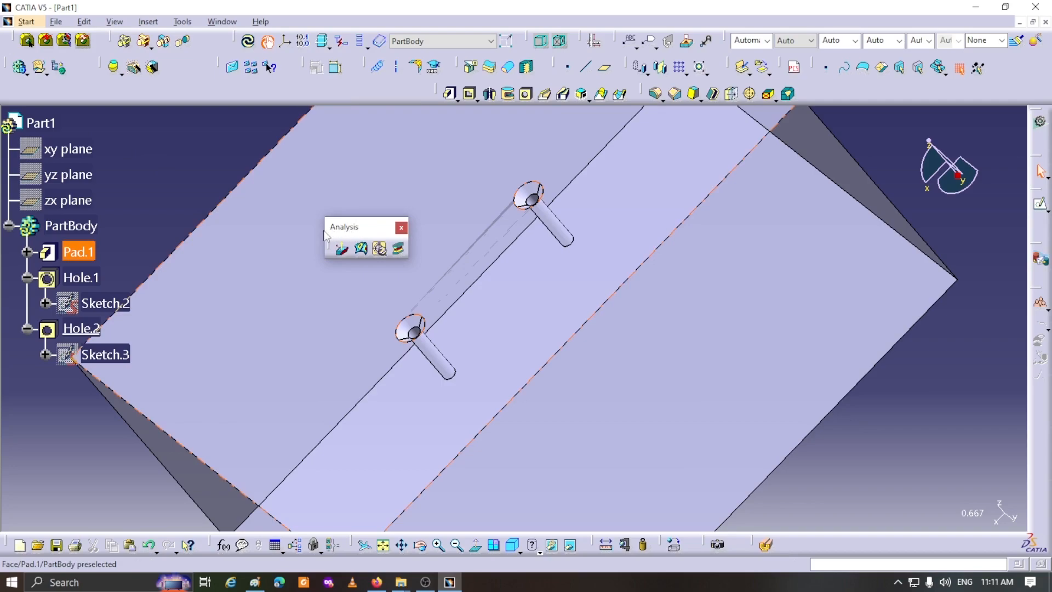
click(381, 250)
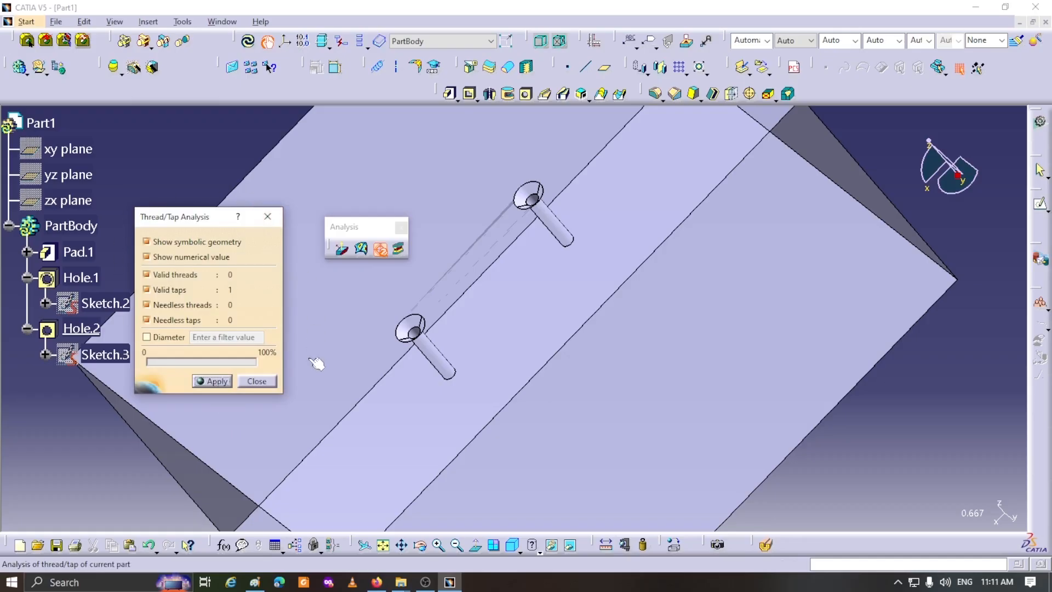
click(205, 379)
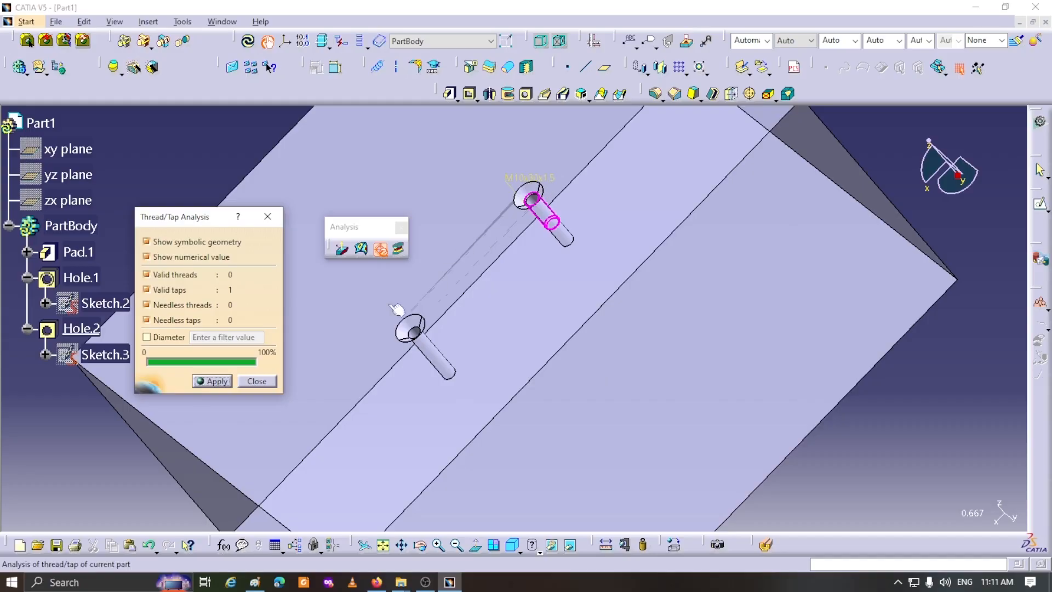
click(257, 381)
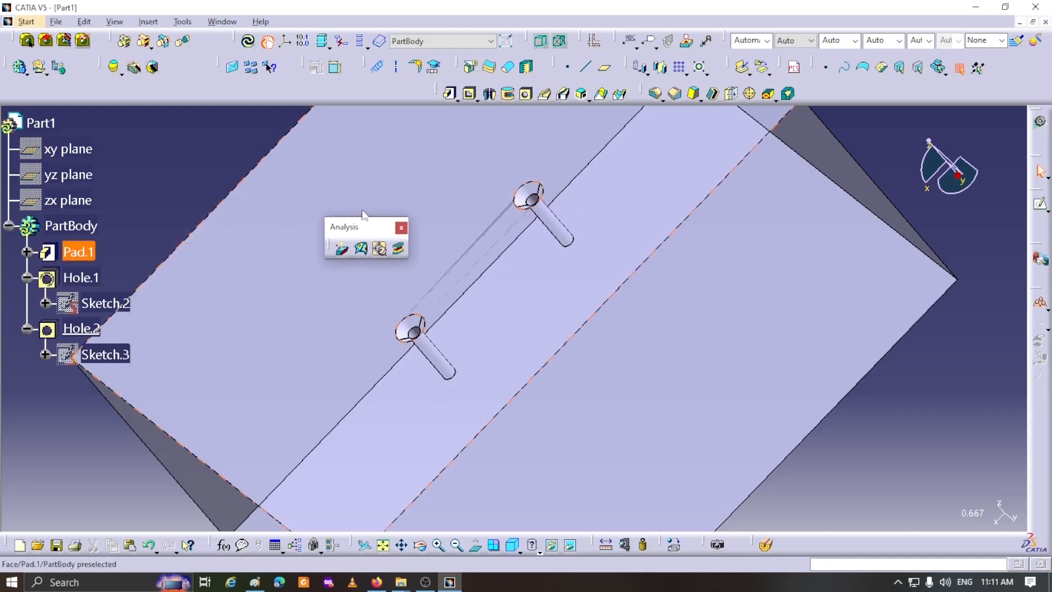
drag(373, 86, 376, 82)
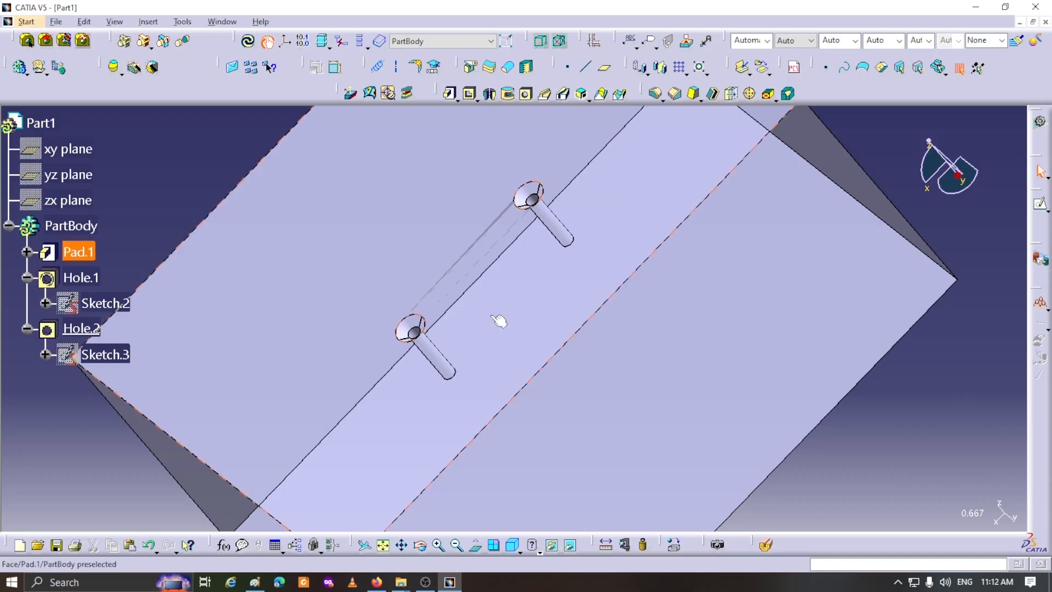
- Sketch a circle about 34 mm in diameter on the block's top face, offset from the line between the two holes
click(342, 270)
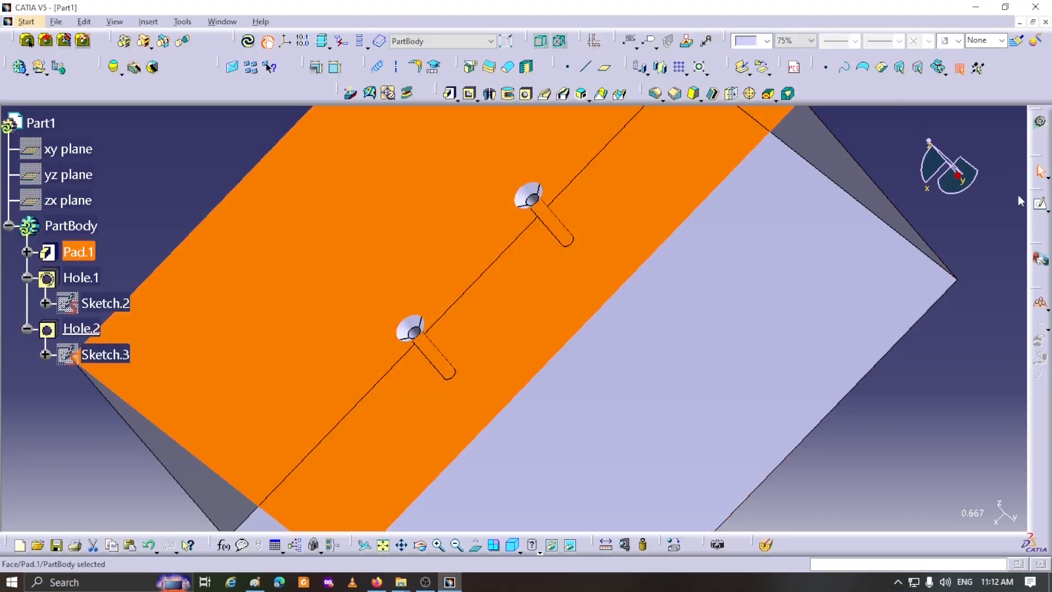
click(1040, 204)
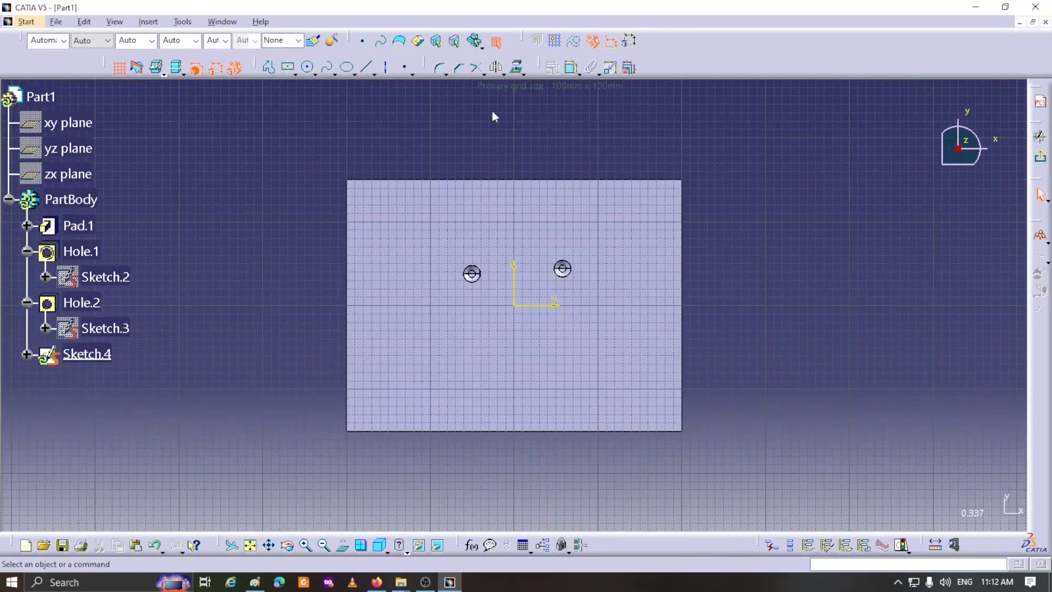
click(307, 67)
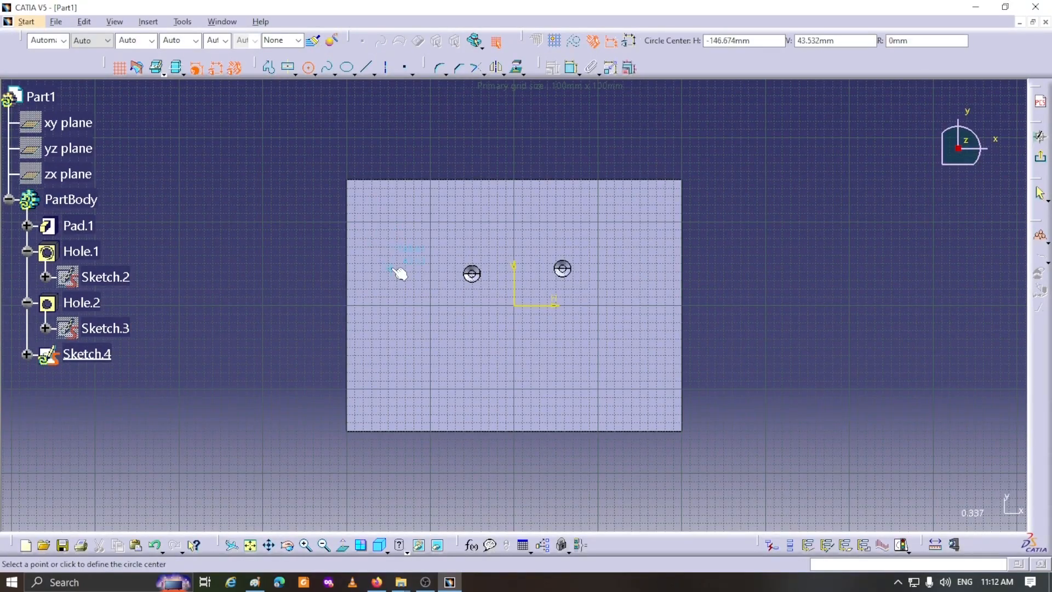
click(525, 228)
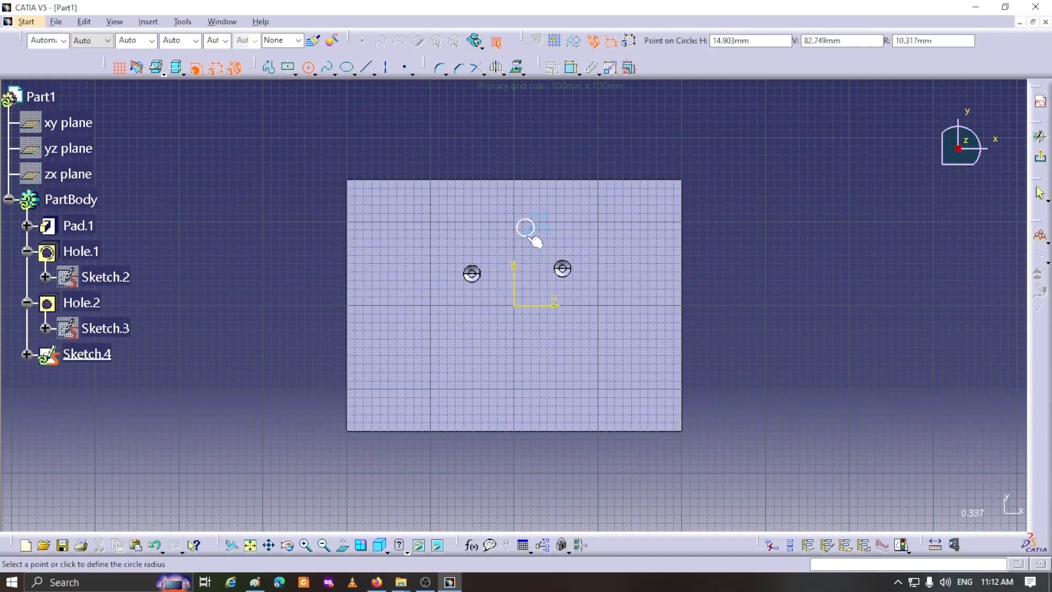
click(536, 245)
- Dimension the circle's diameter and set it to 24 mm
click(572, 67)
click(534, 216)
click(583, 155)
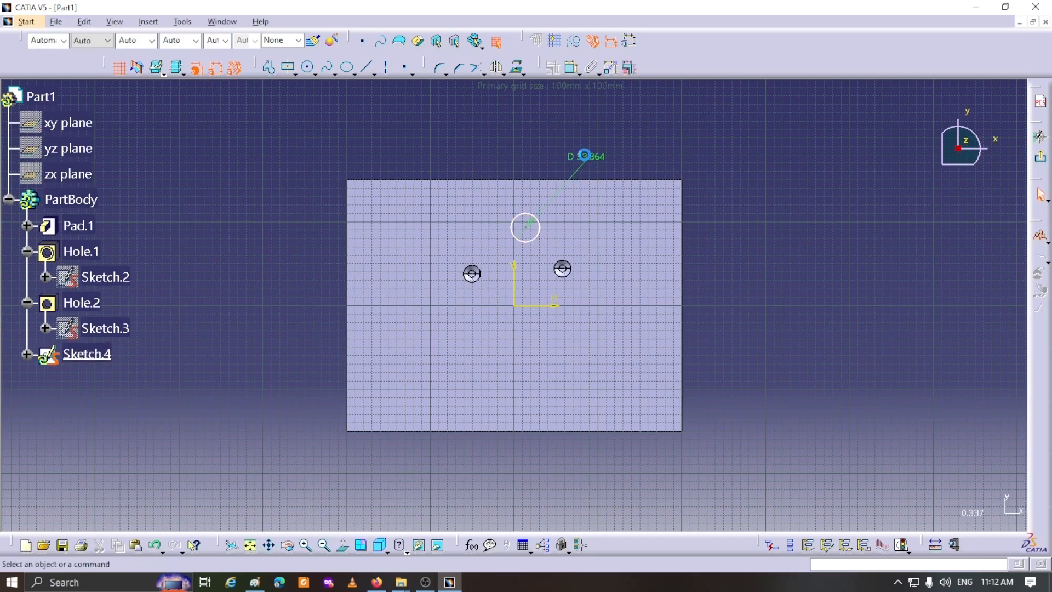
double_click(584, 155)
text(24)
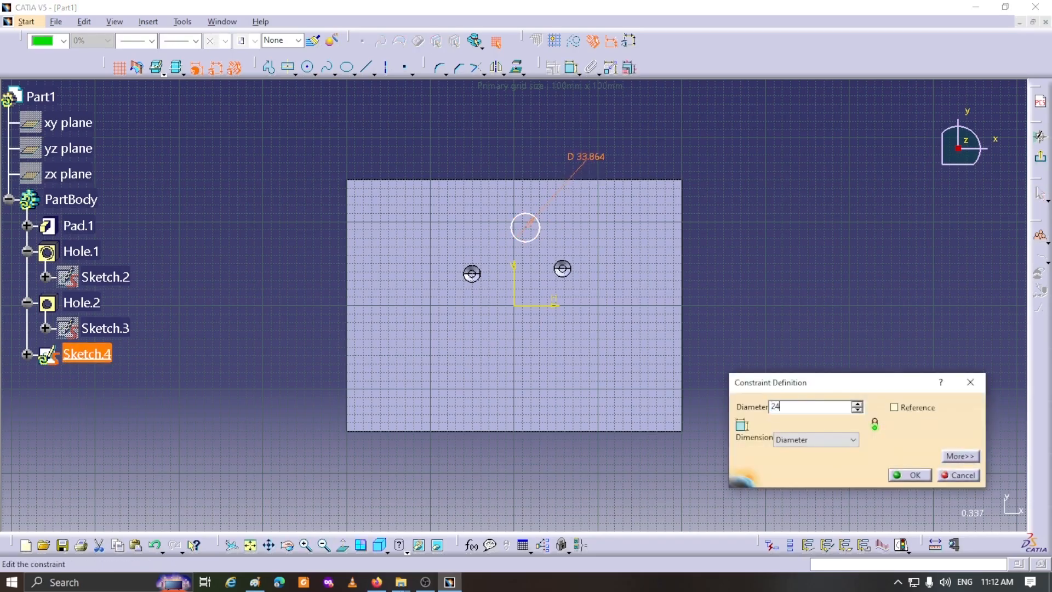
click(910, 475)
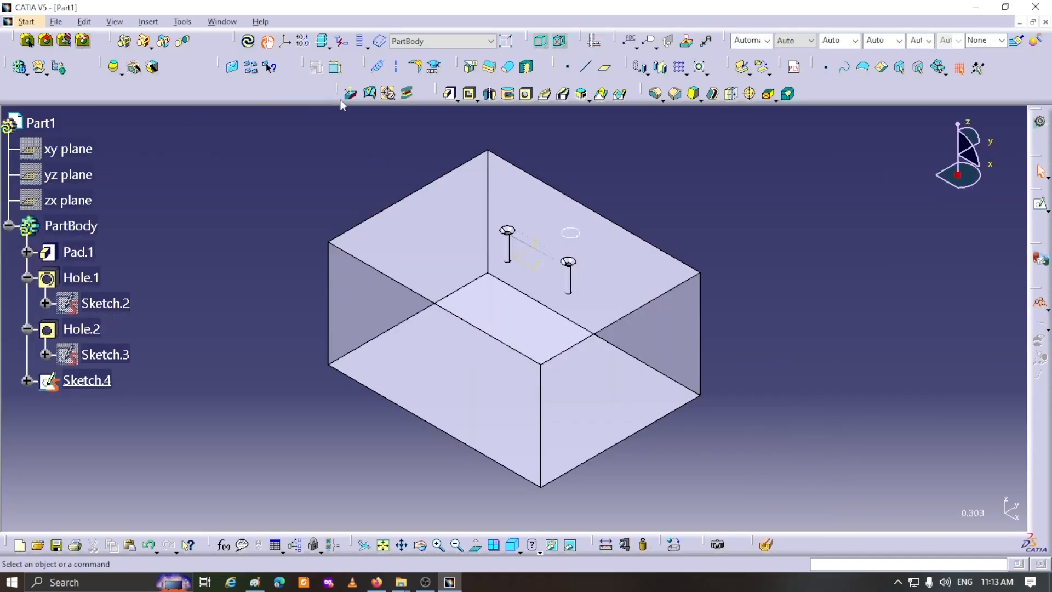
- Cut the circle sketch through the block as a pocket with the Up to last limit
click(471, 94)
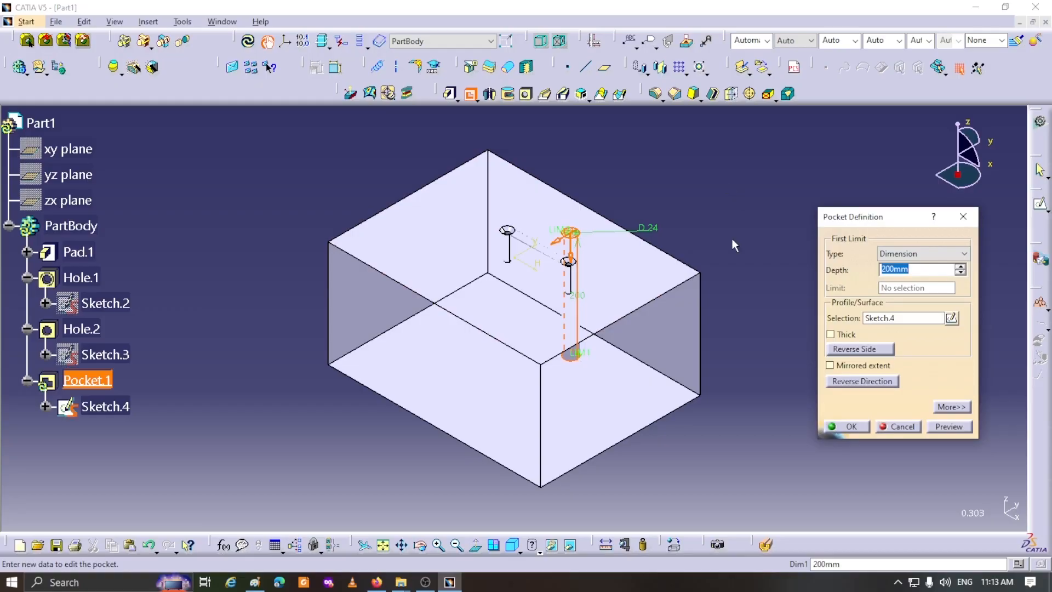
click(942, 254)
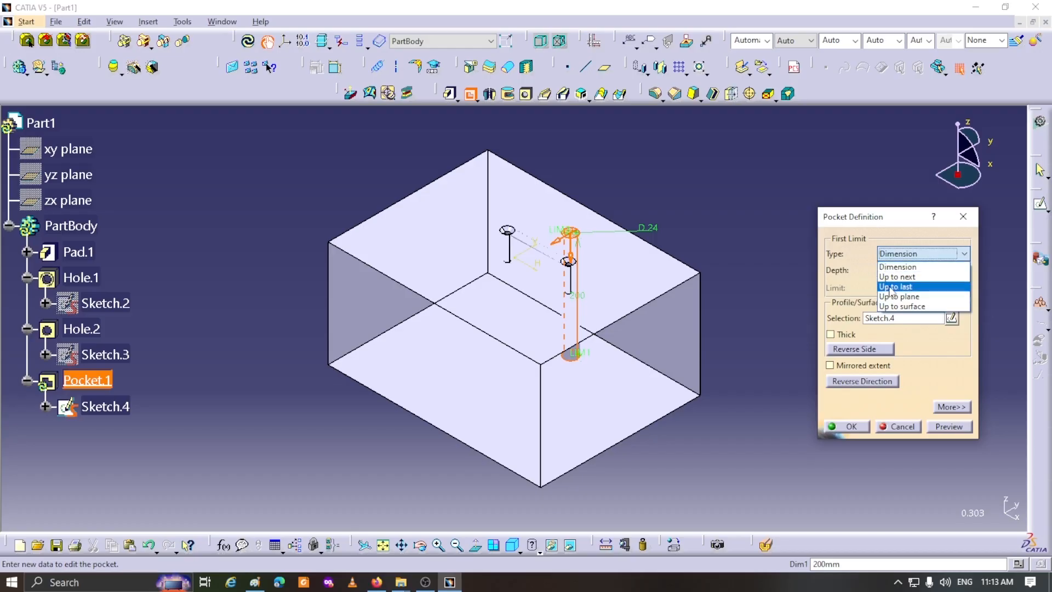
click(890, 289)
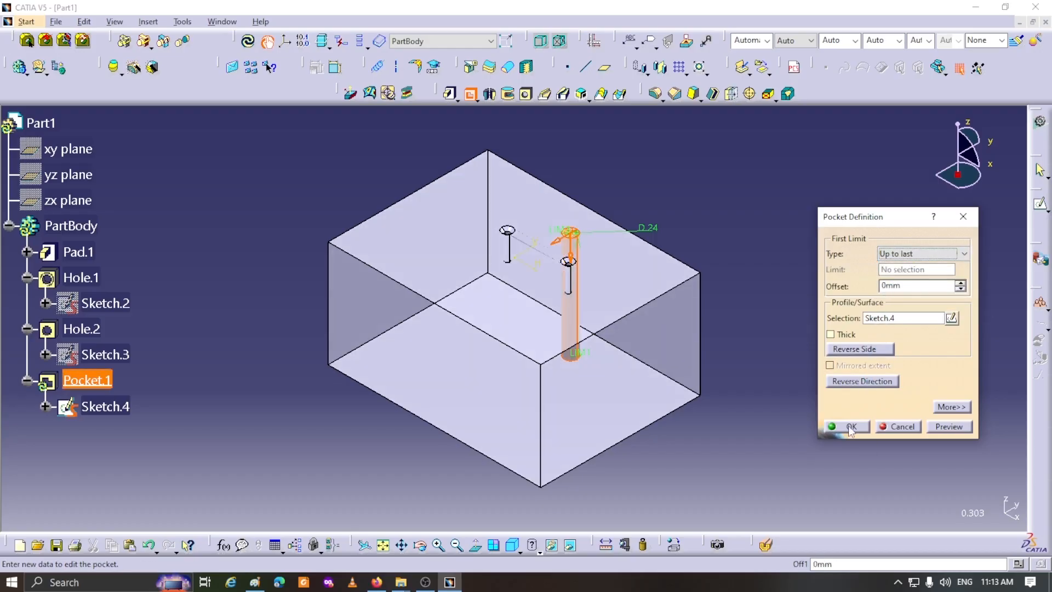
click(850, 428)
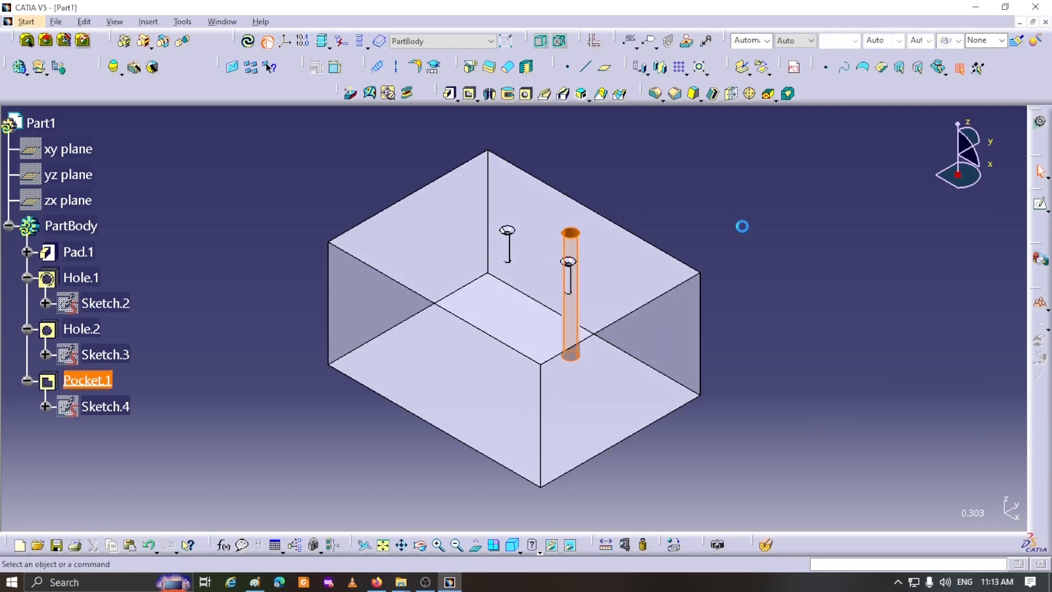
ctrl+middle_drag(644, 195, 758, 185)
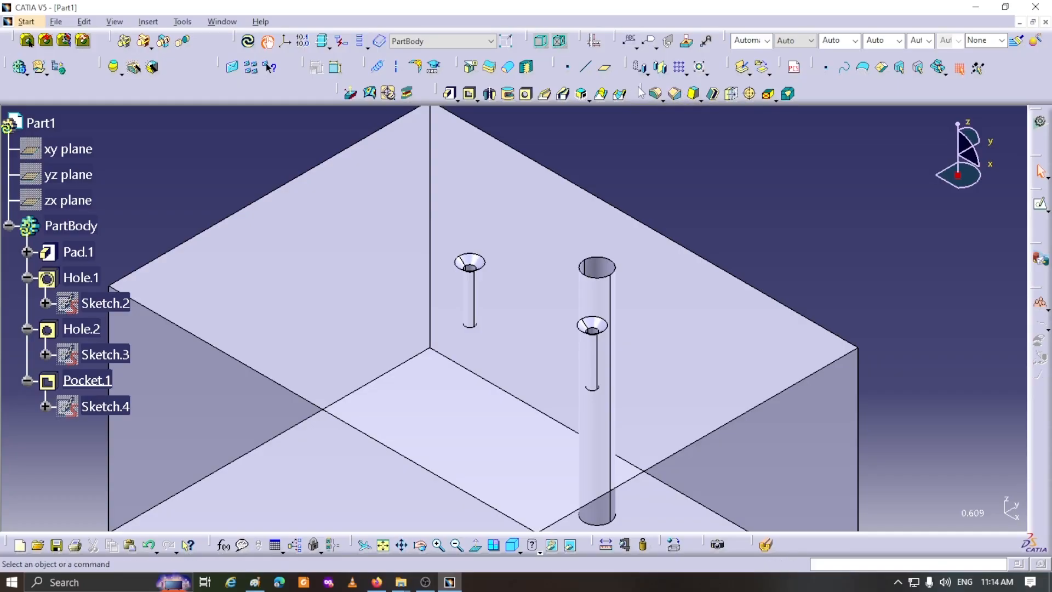
- Define a Thread/Tap feature of type Thread, with the pocket's cylindrical wall as lateral face and the block's top face as limit face
drag(640, 88, 640, 144)
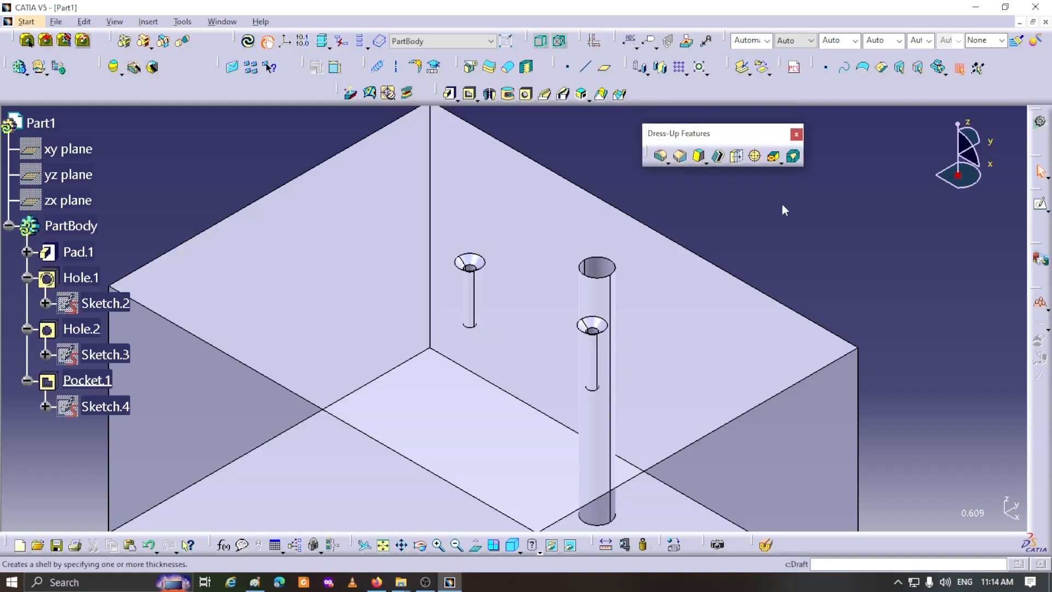
click(755, 158)
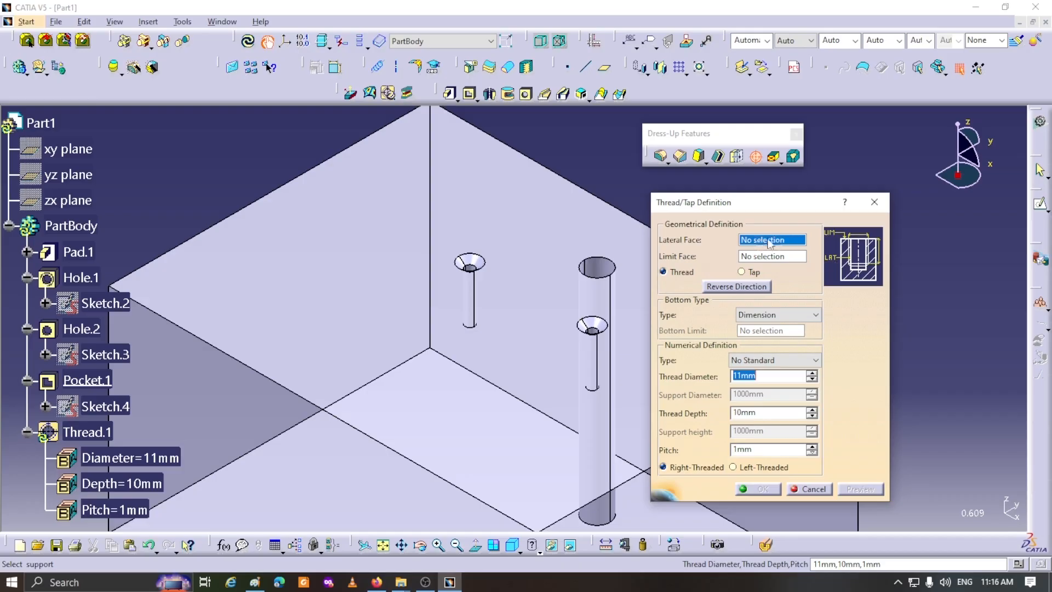
click(792, 242)
click(610, 273)
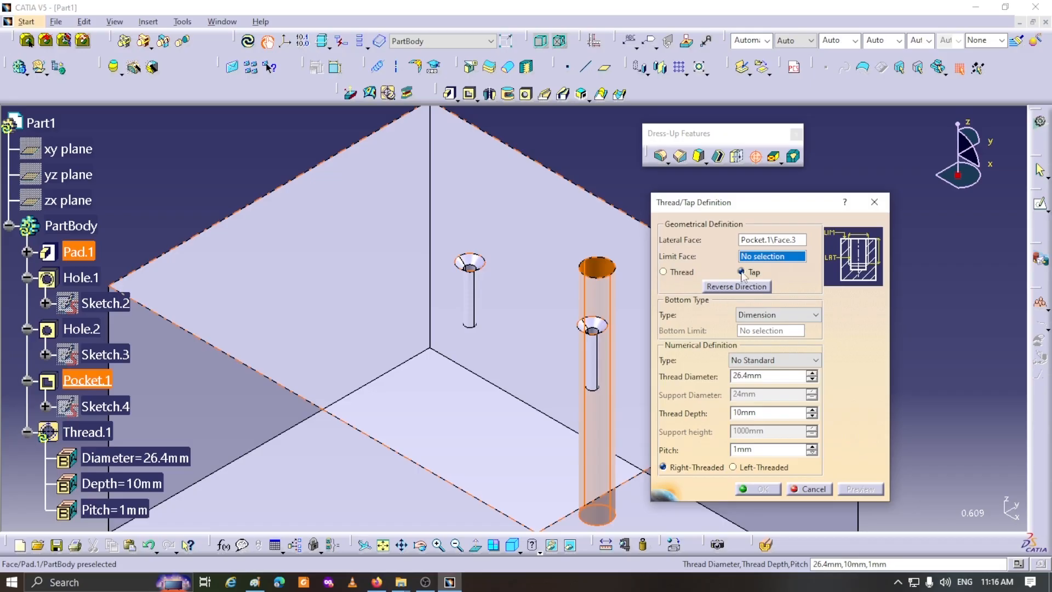
click(664, 272)
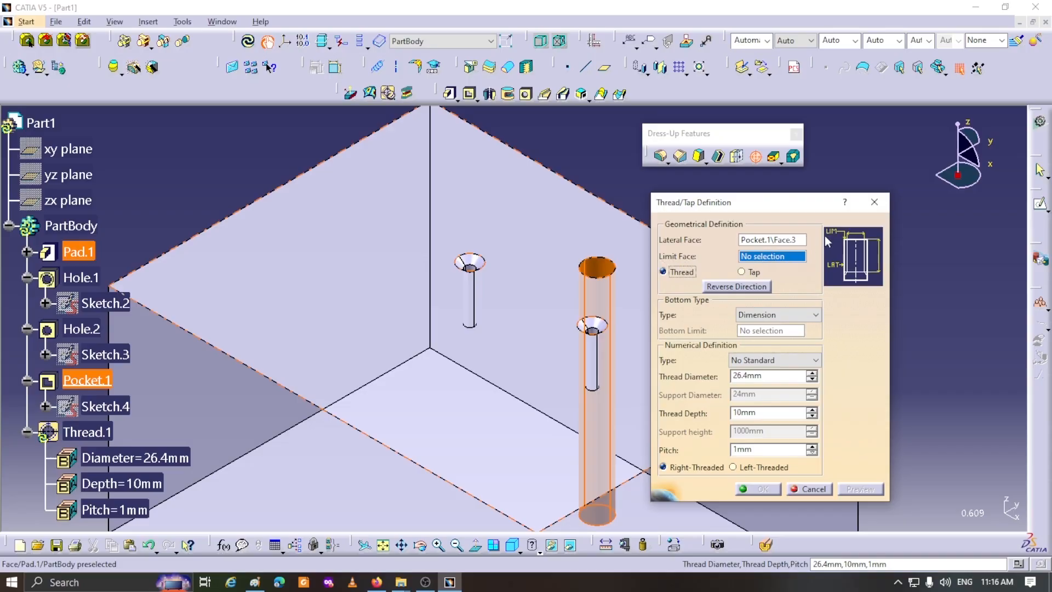
click(547, 218)
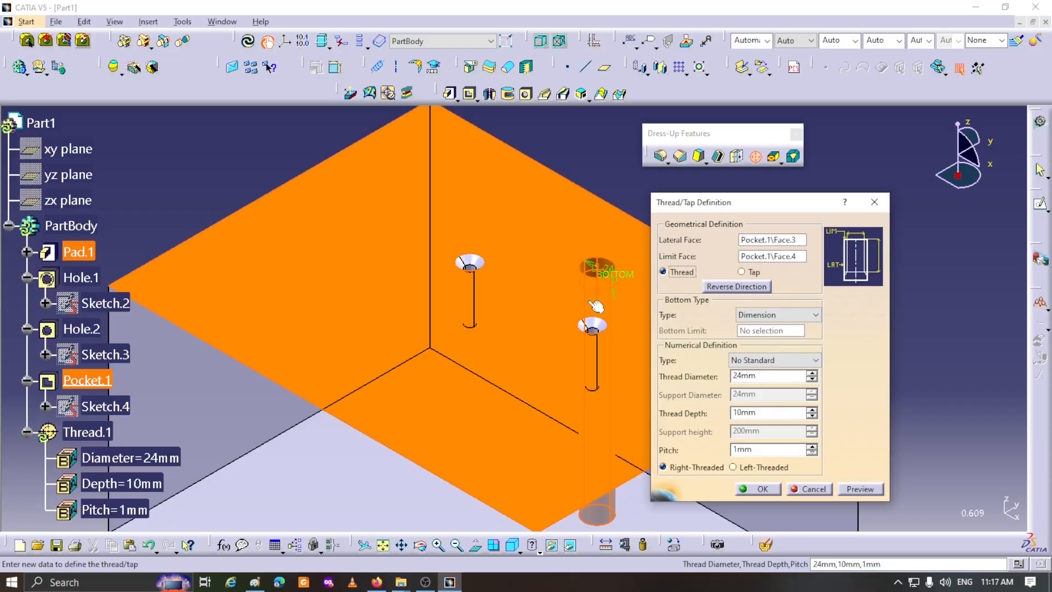
- Try reversing the thread direction out of the block, and turn it back into the pocket
key(Return)
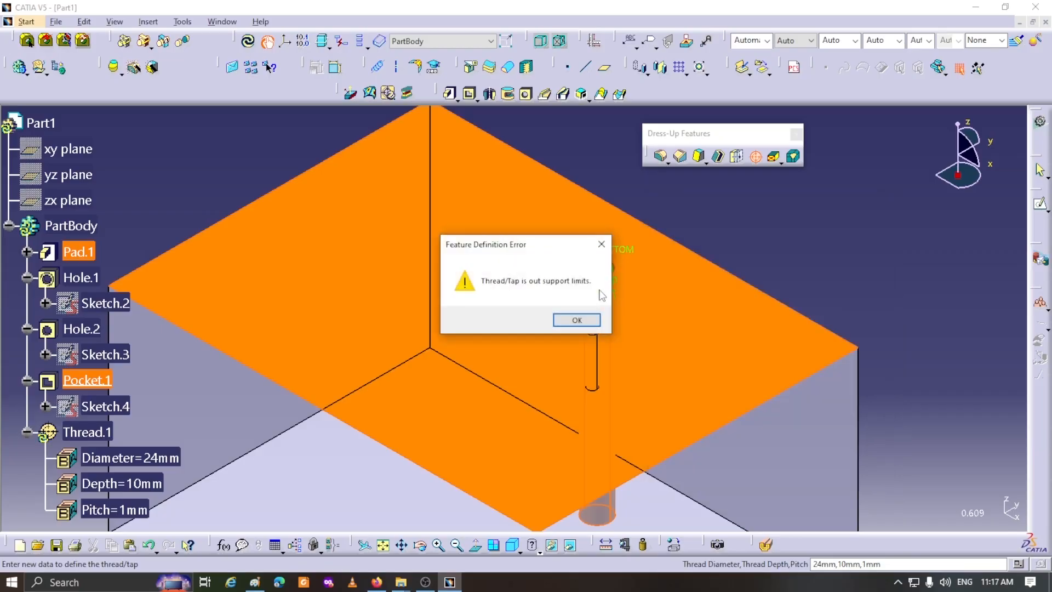
click(576, 320)
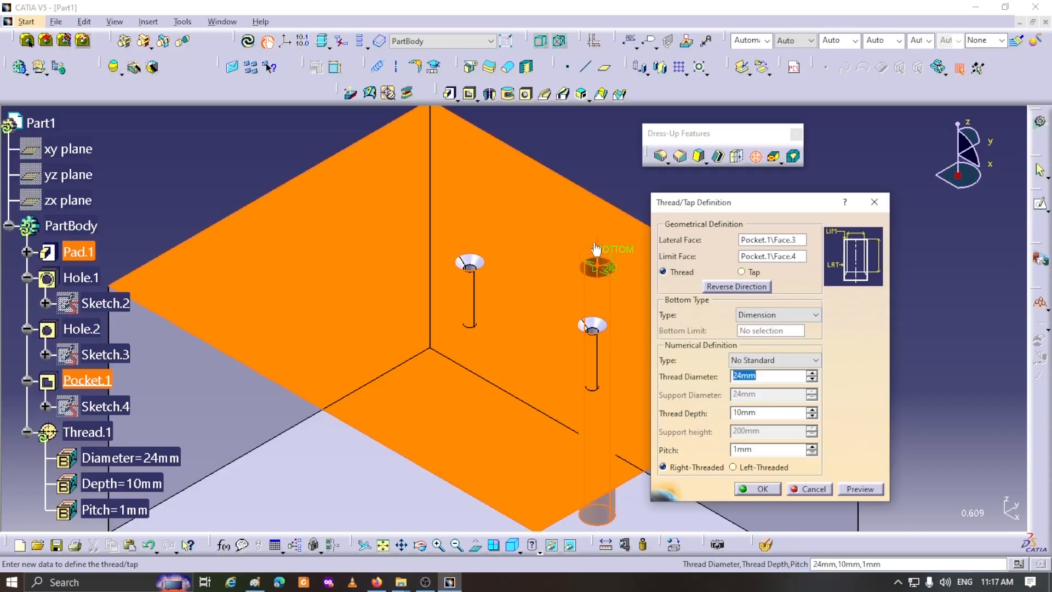
click(603, 269)
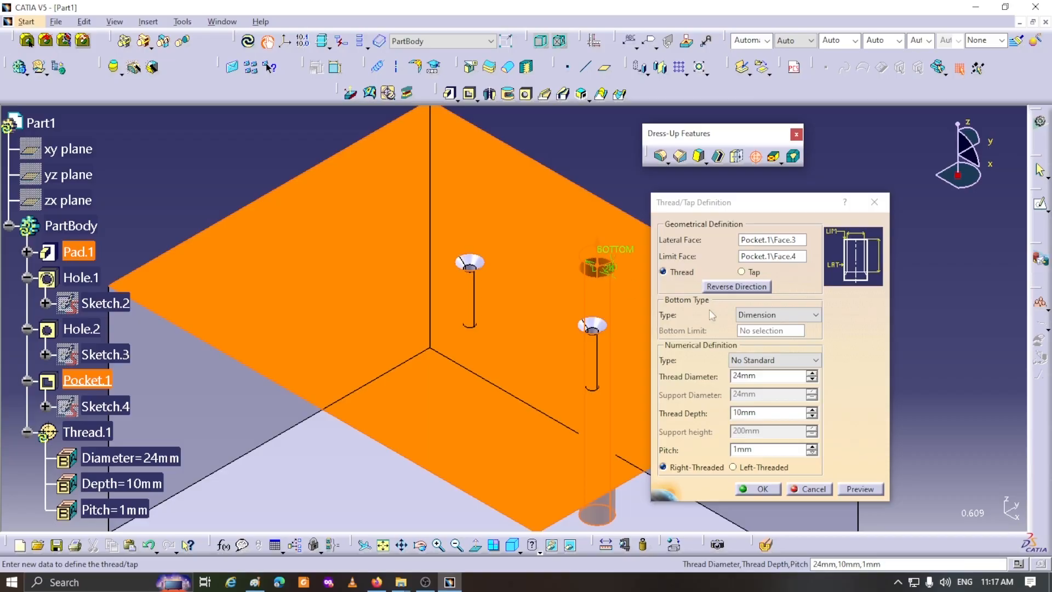
click(723, 288)
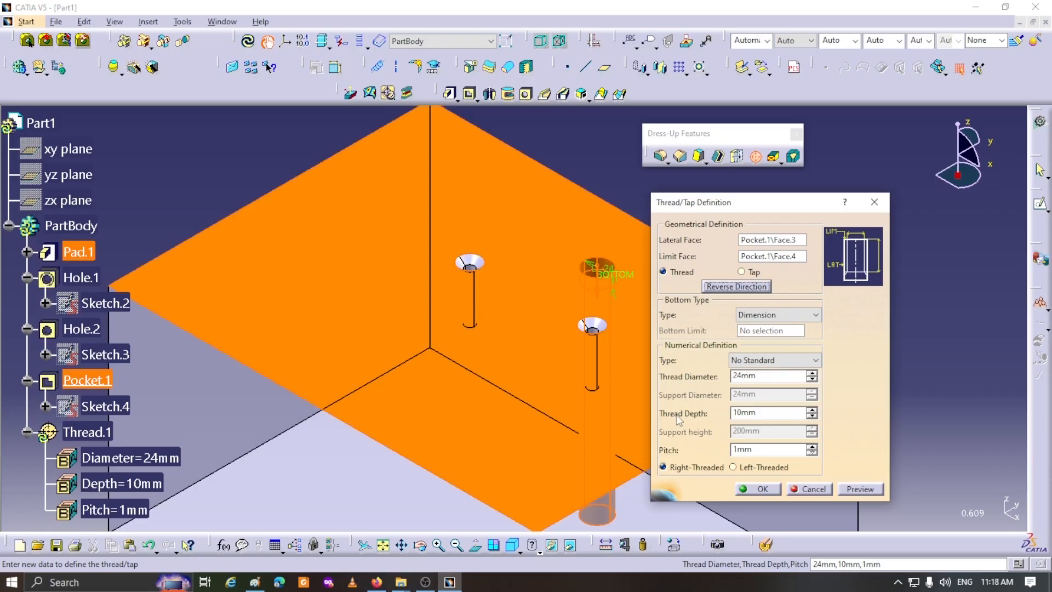
- Set the thread depth to 30 mm and preview the thread inside the pocket
double_click(765, 414)
text(30)
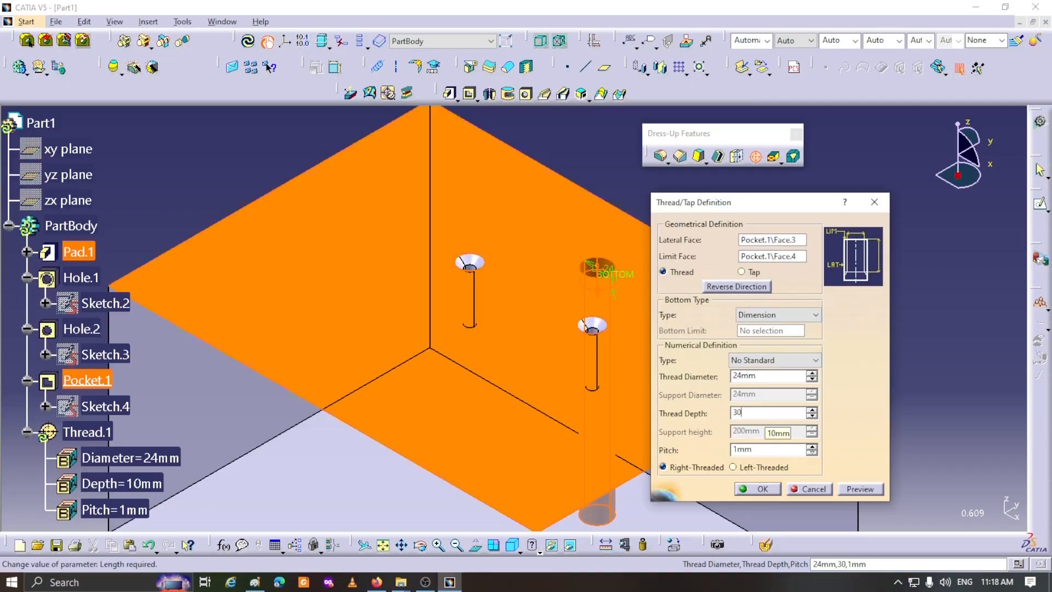
click(863, 489)
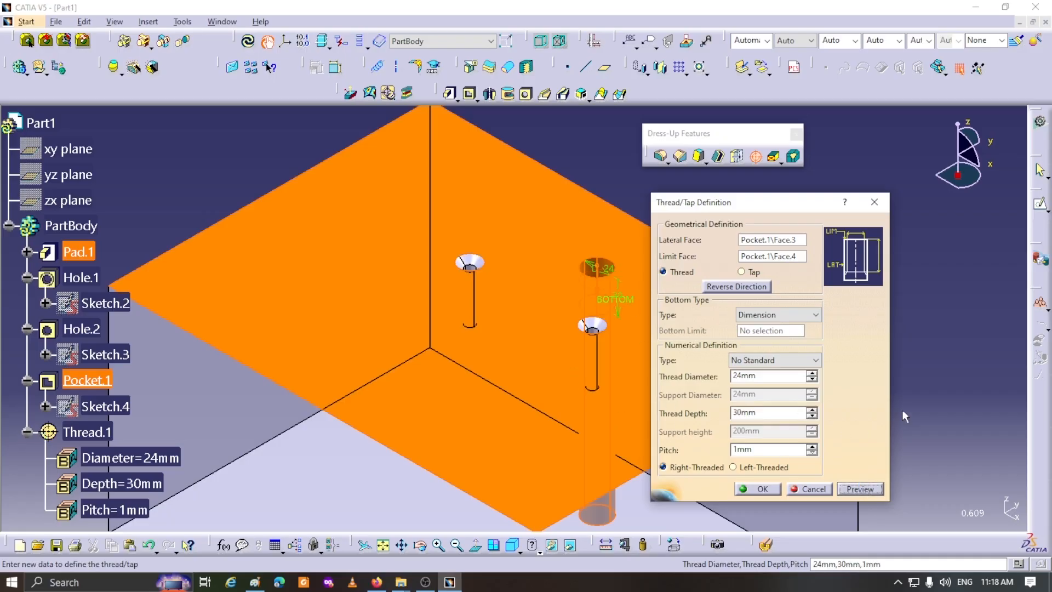
middle_drag(895, 416, 660, 429)
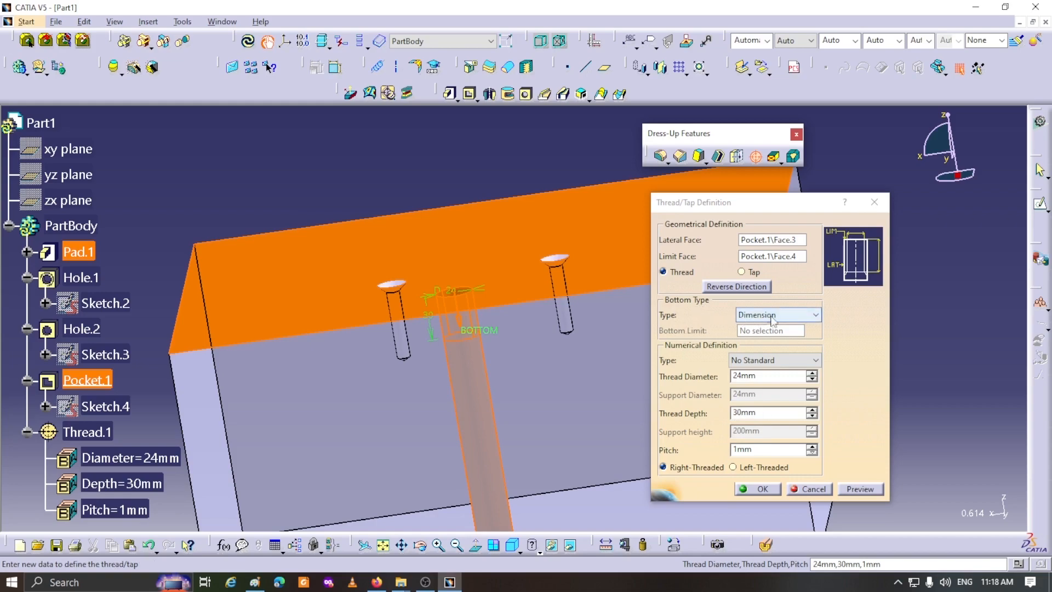
- Change the thread's bottom type to Support Depth and create the thread along the pocket's cylindrical wall
click(816, 318)
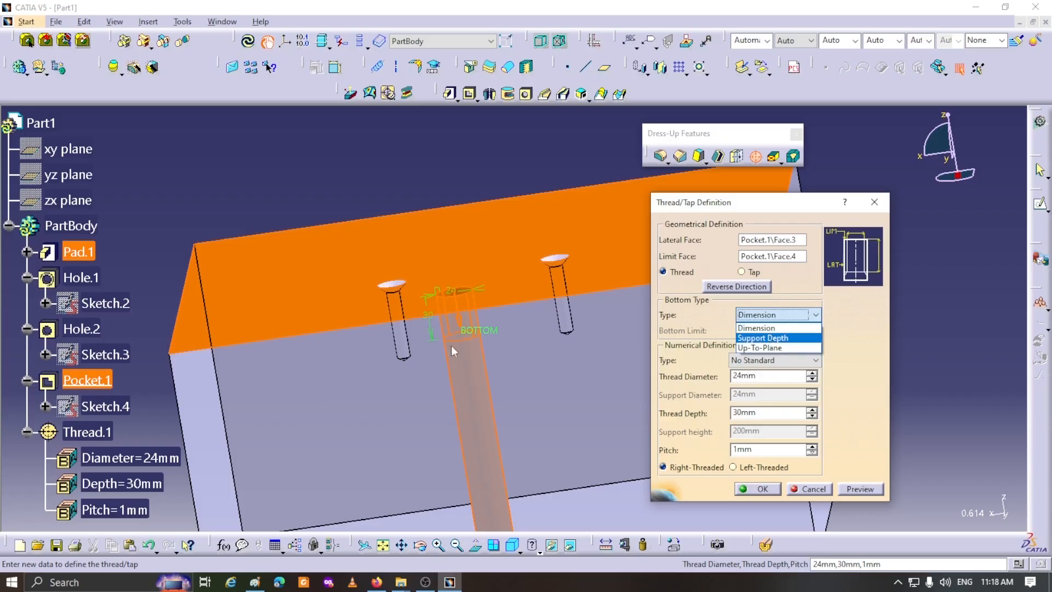
click(762, 337)
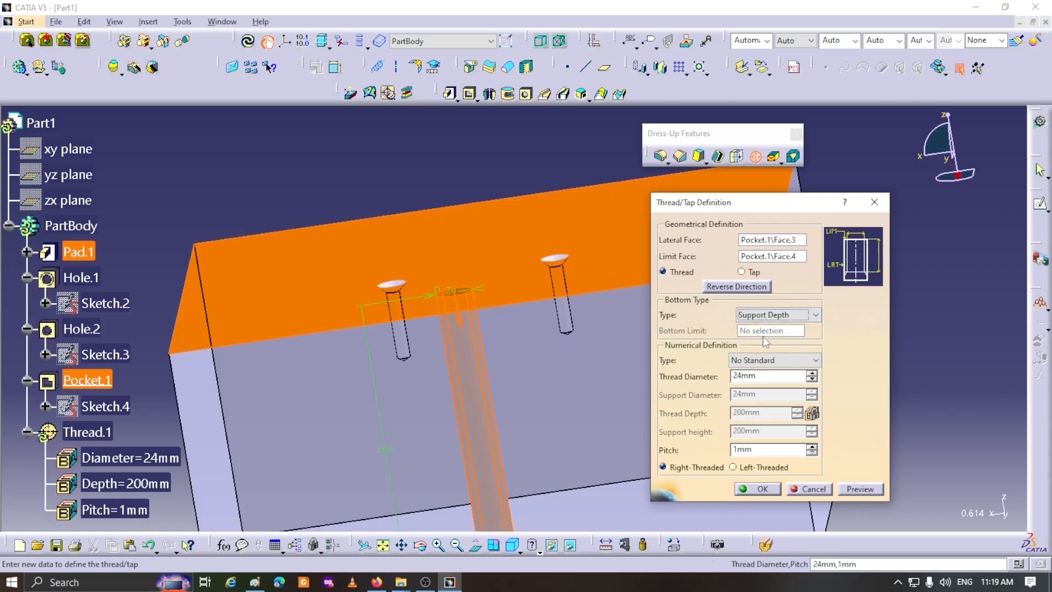
middle_drag(586, 408, 593, 456)
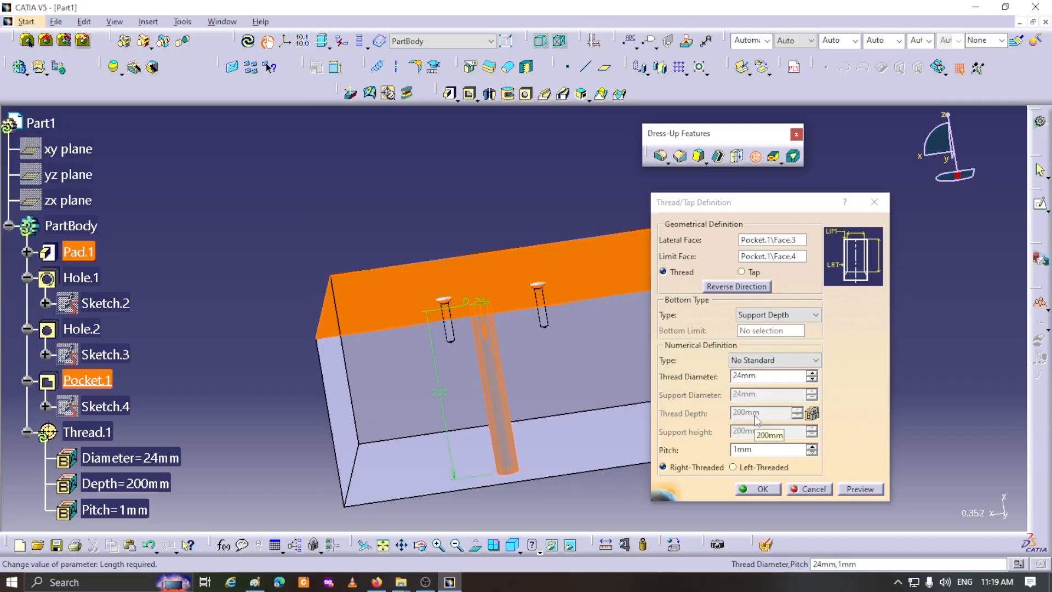
click(758, 487)
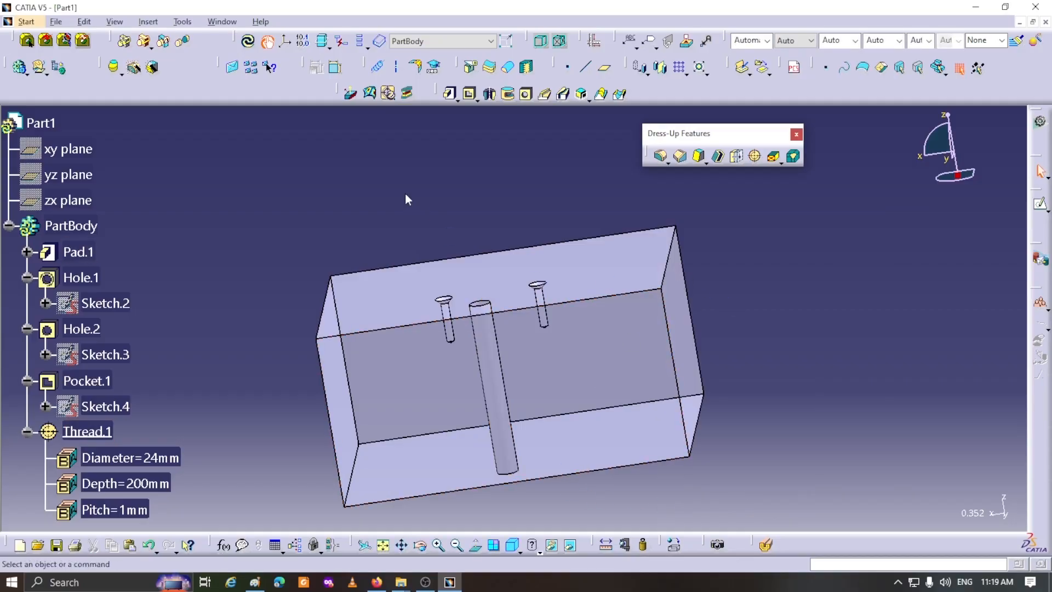
- Run a Tap - Thread Analysis on the part to show the symbolic geometry and numerical values of its threads and taps
middle_drag(485, 329, 475, 223)
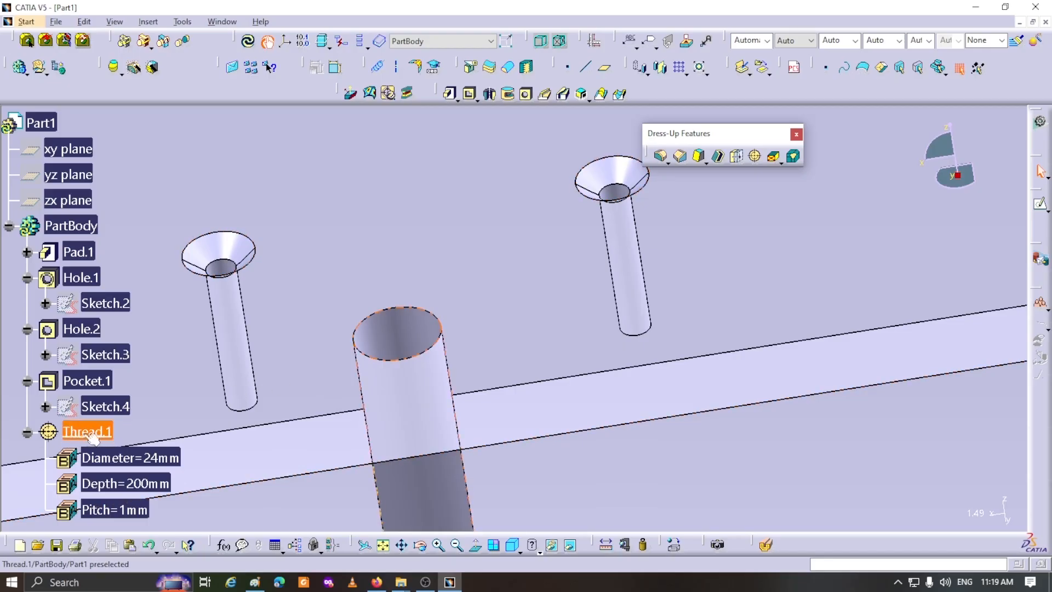
drag(338, 92, 351, 167)
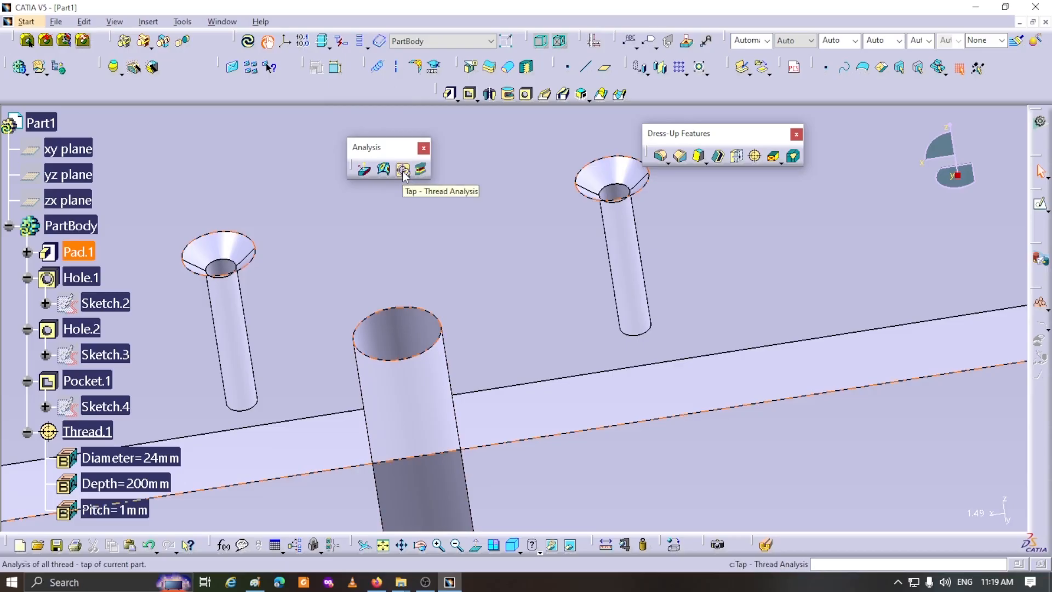
click(403, 171)
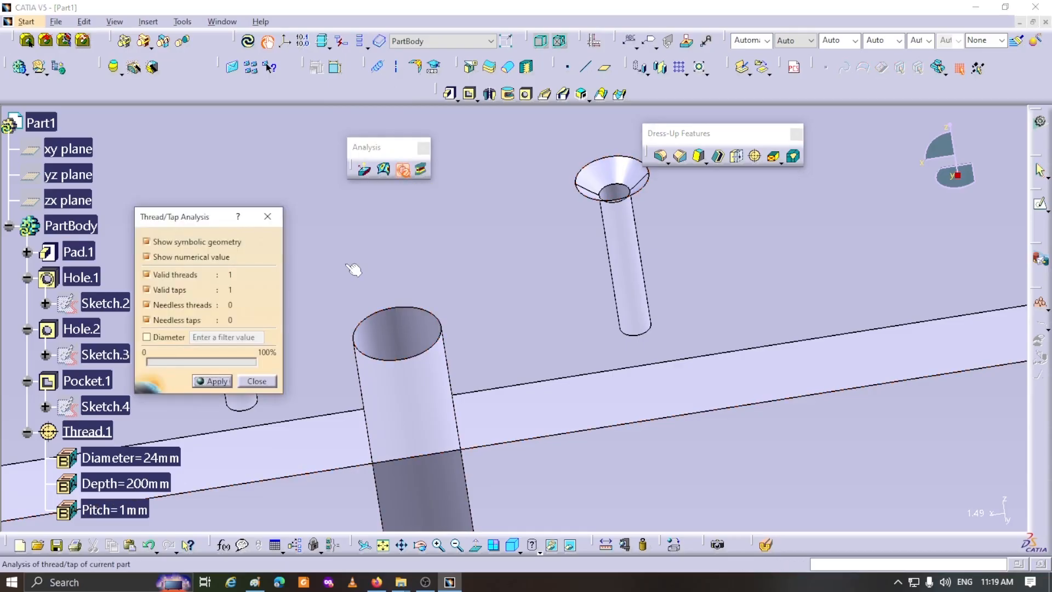
click(214, 382)
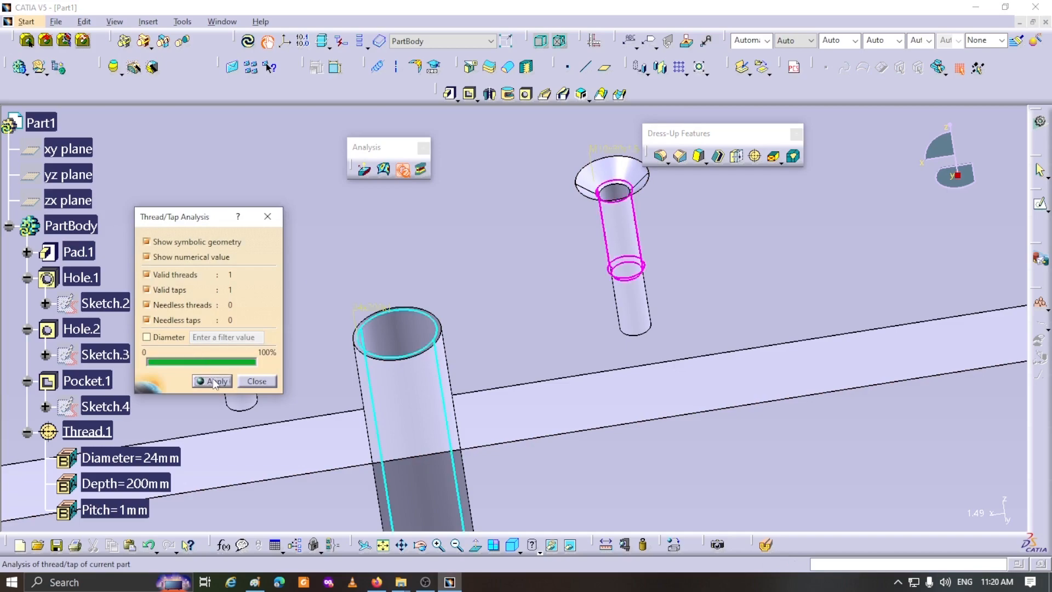